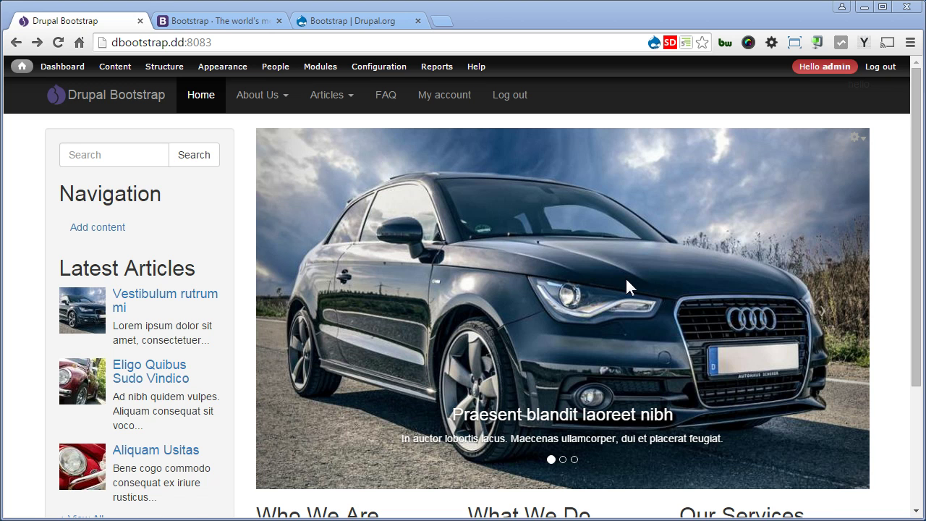
# Step: Open Bootstrap's Components documentation on getbootstrap.com and scroll to the Glyphicons grid
pyautogui.click(218, 22)
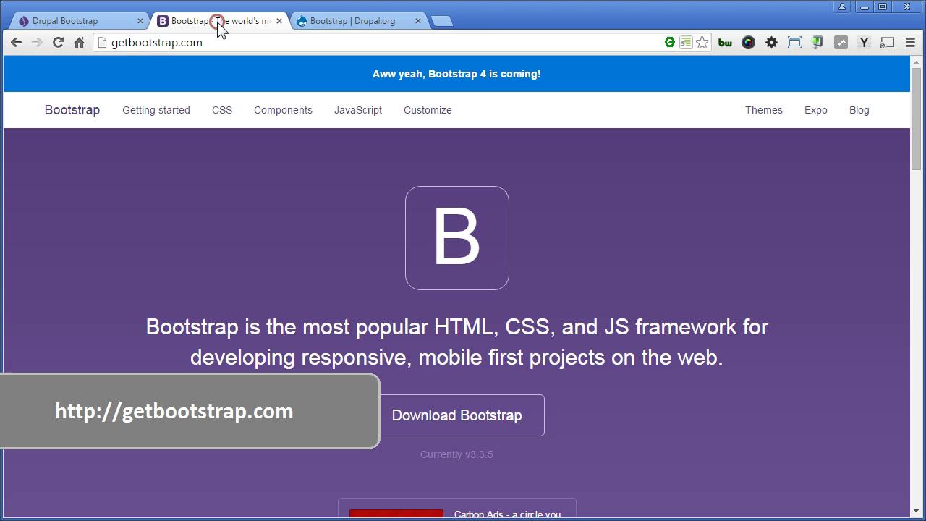
pyautogui.click(274, 113)
pyautogui.scroll(-4, 628, 301)
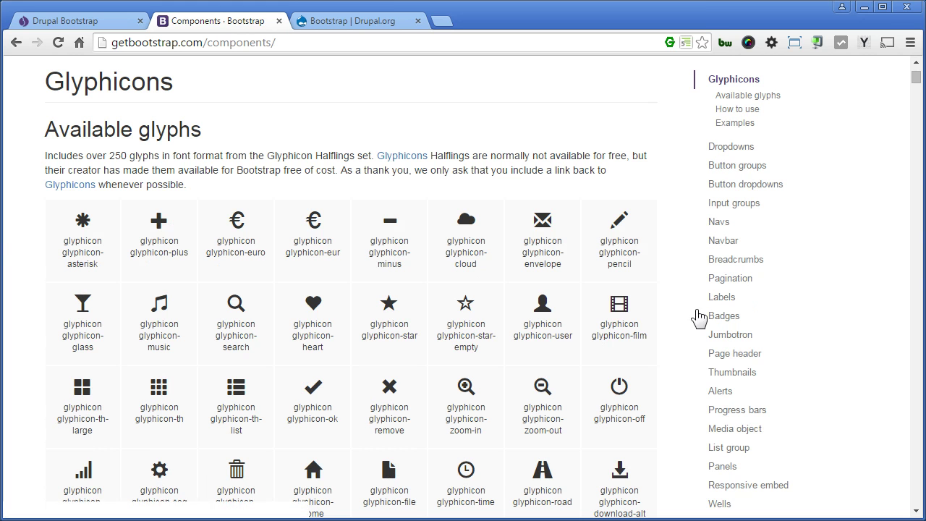
# Step: Open the Icon API link from the Bootstrap theme's Features list in a new tab
pyautogui.click(375, 24)
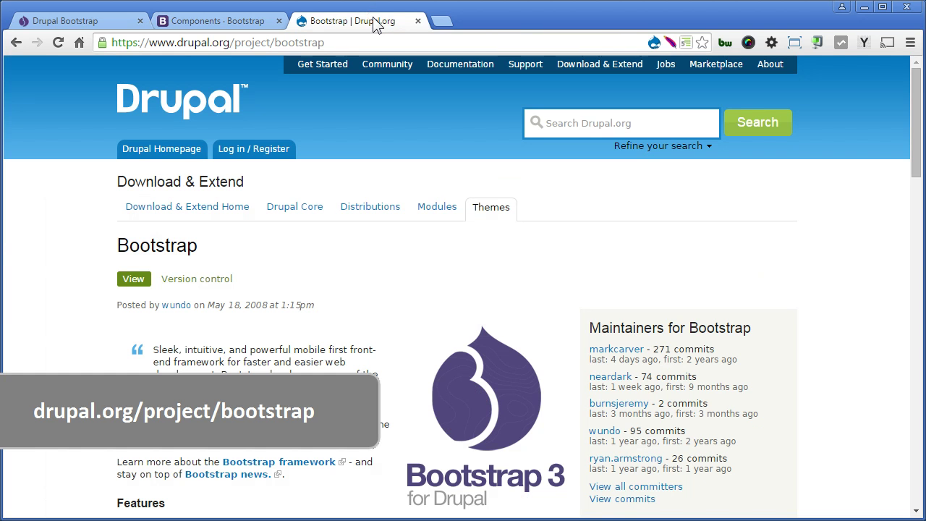
pyautogui.scroll(-4, 890, 270)
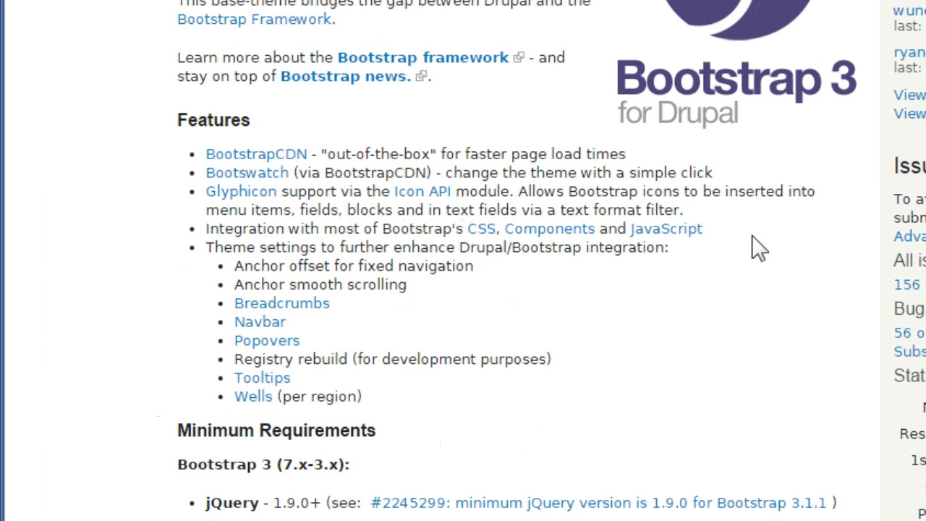
pyautogui.rightClick(422, 204)
pyautogui.click(459, 206)
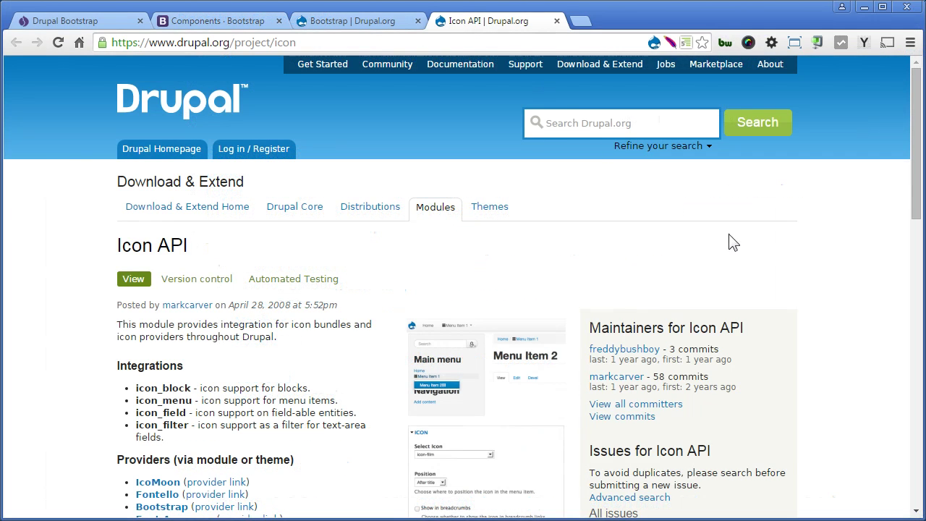
# Step: Scroll the Icon API page to Downloads and bring up options for the 7.x-1.0-beta6 tar.gz link
pyautogui.moveTo(916, 190); pyautogui.dragTo(917, 244)
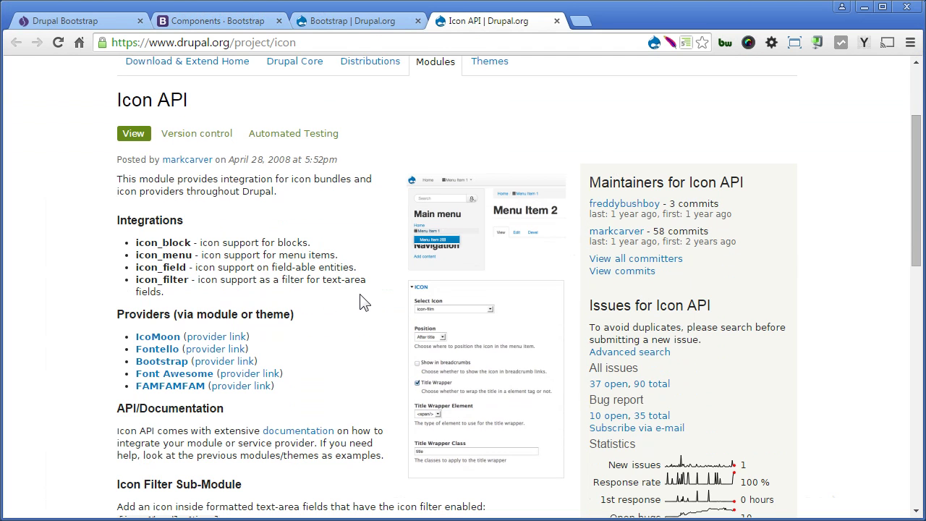
pyautogui.scroll(-1, 365, 320)
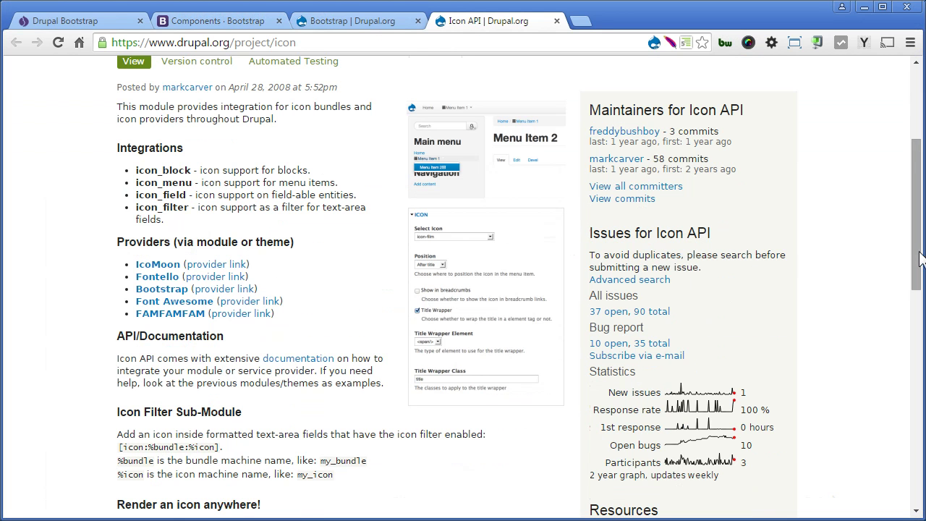
pyautogui.moveTo(919, 261); pyautogui.dragTo(919, 423)
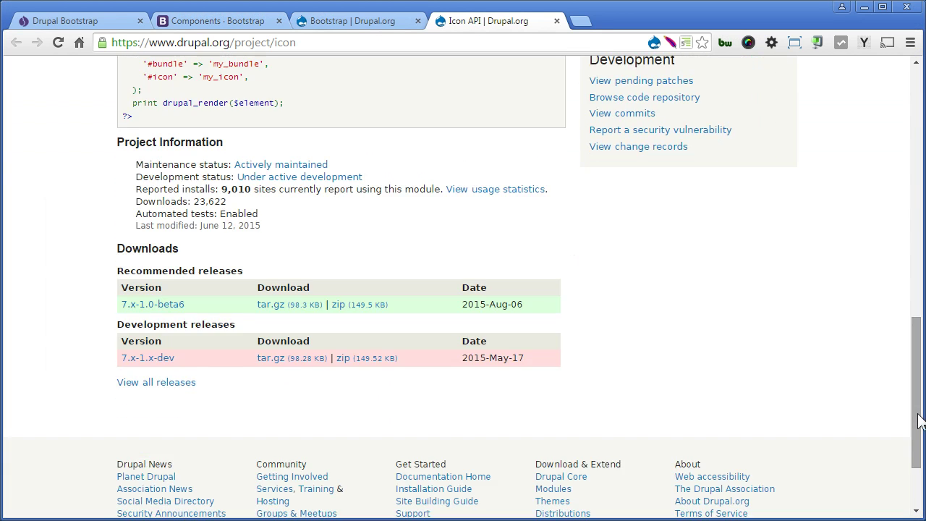
pyautogui.rightClick(290, 308)
# Step: Copy the 7.x-1.0-beta6 download address and install Icon API from it in Drupal
pyautogui.click(344, 382)
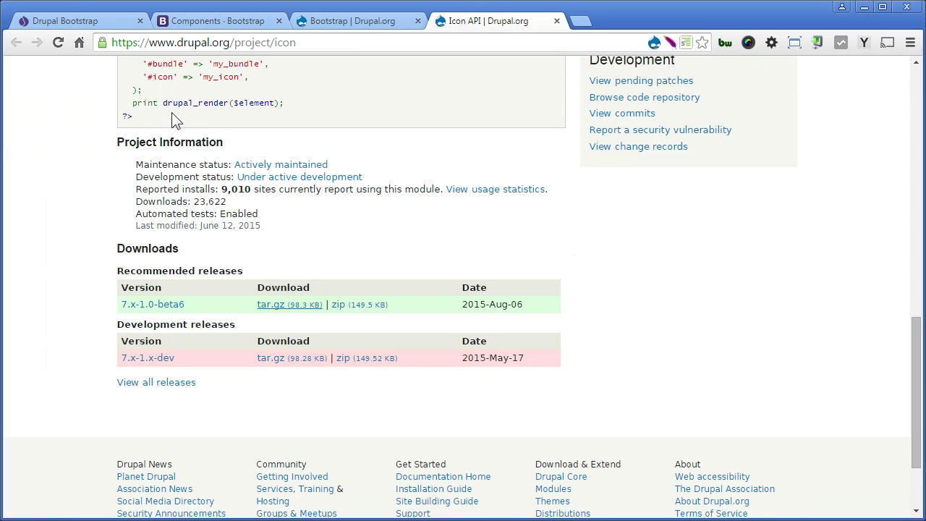
pyautogui.click(70, 17)
pyautogui.moveTo(325, 67)
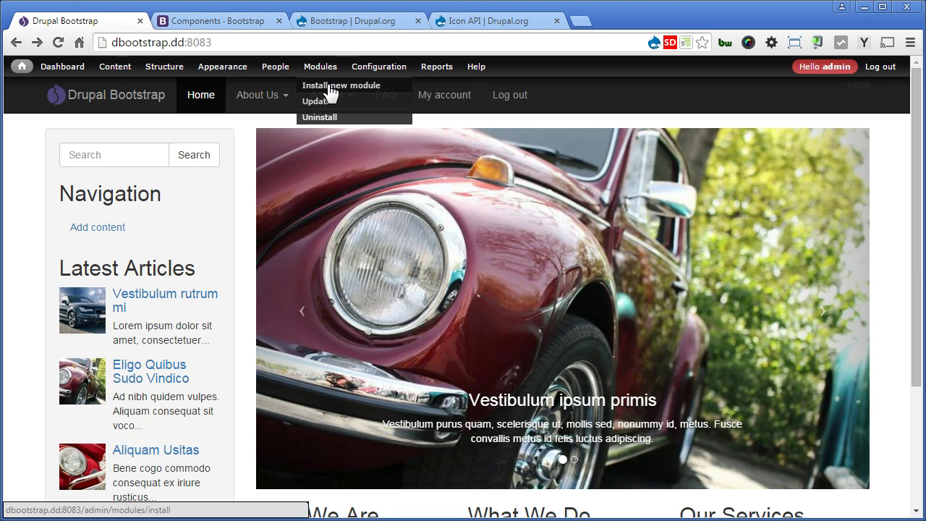
pyautogui.click(334, 86)
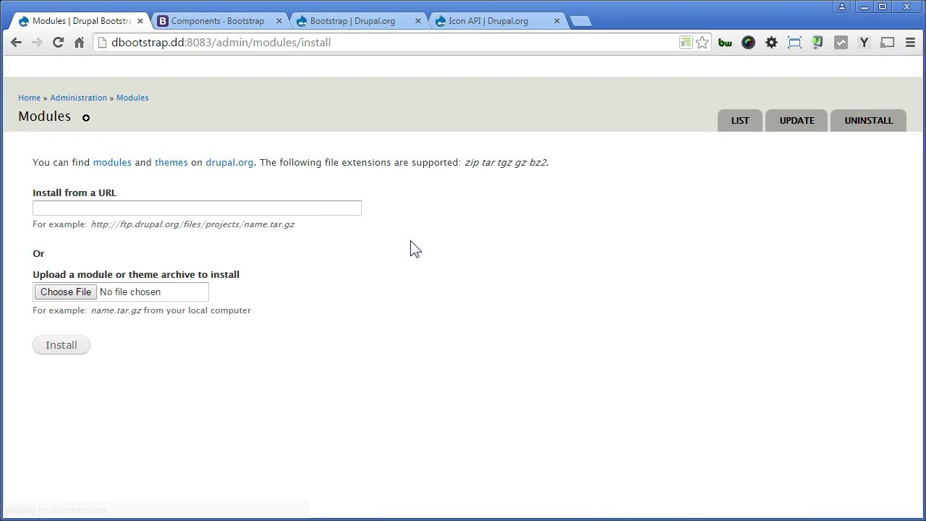
pyautogui.click(304, 210)
pyautogui.write('http://ftp.drupal.org/files/projects/icon-7.x-1.0-beta6.tar.gz')
pyautogui.click(71, 350)
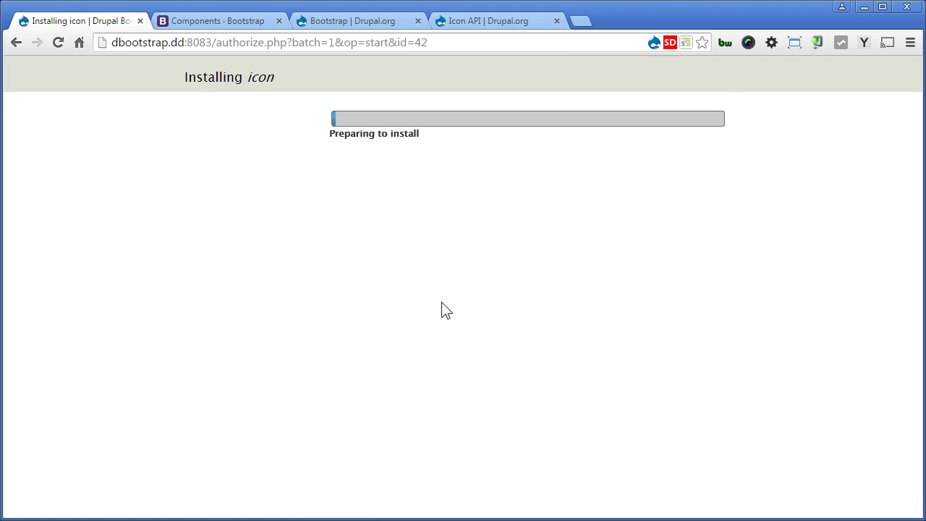
# Step: Enable Icon API with its Block, Field, Filter and Menu submodules and save the configuration
pyautogui.click(469, 243)
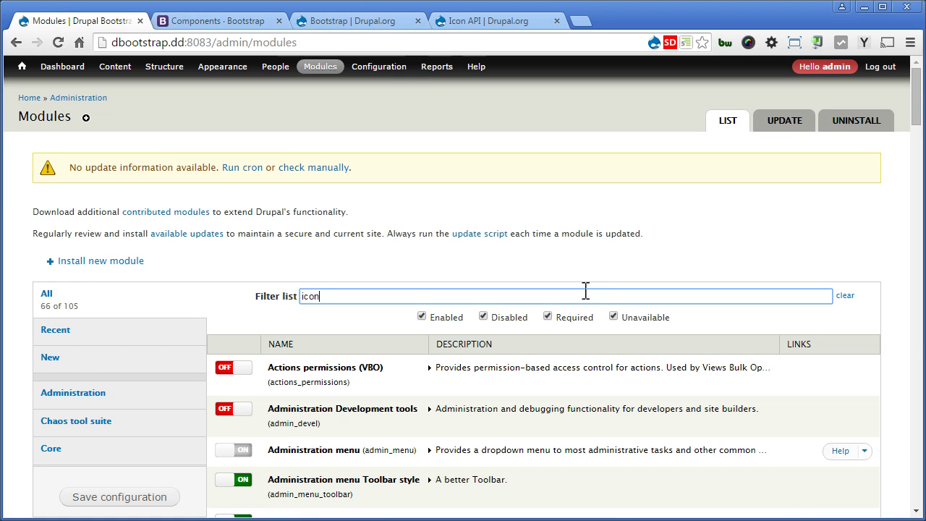
pyautogui.click(227, 369)
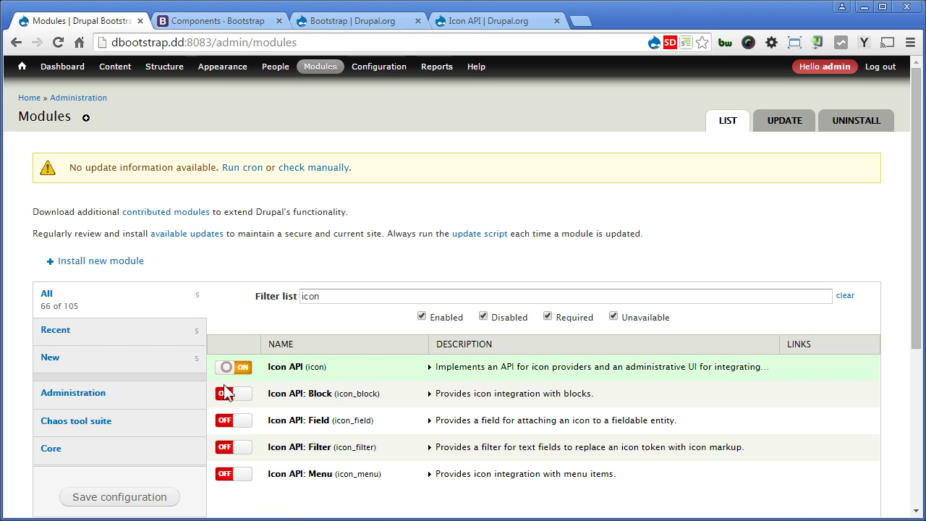
pyautogui.click(226, 395)
pyautogui.click(225, 422)
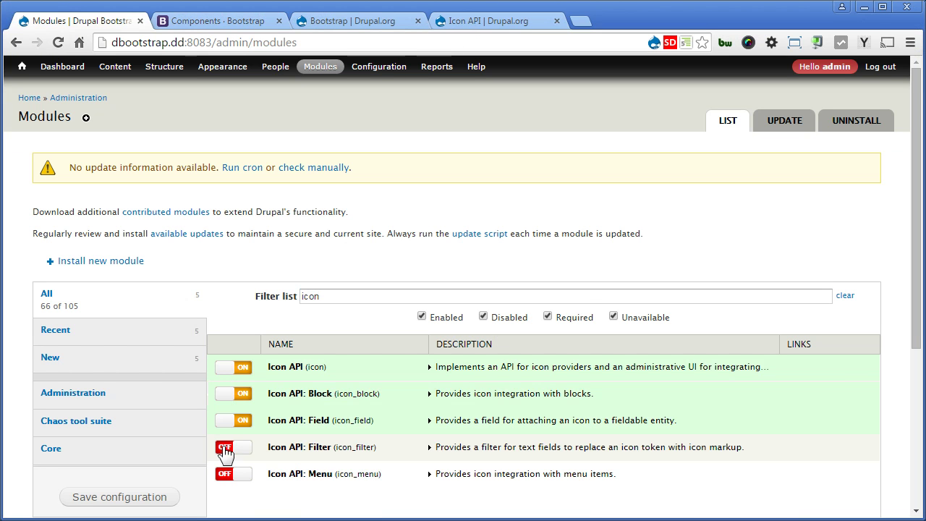
pyautogui.click(226, 449)
pyautogui.click(224, 474)
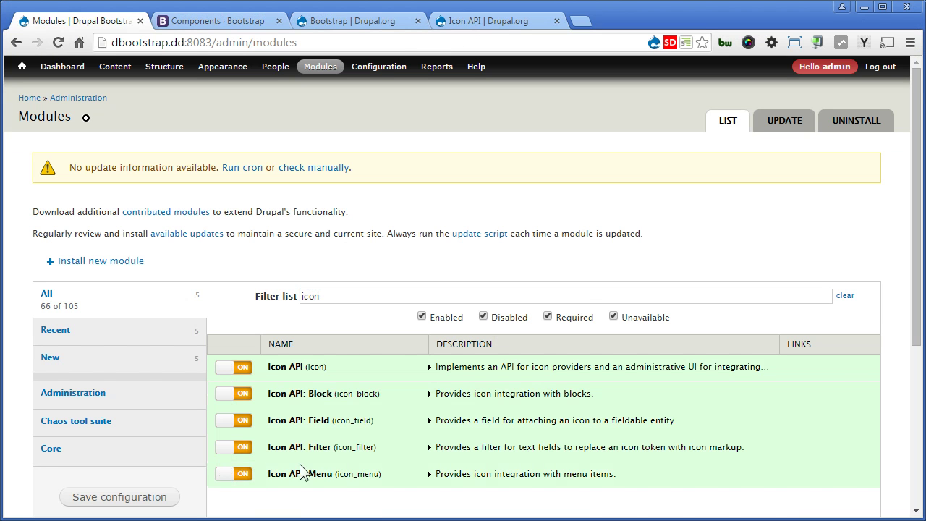
pyautogui.click(142, 498)
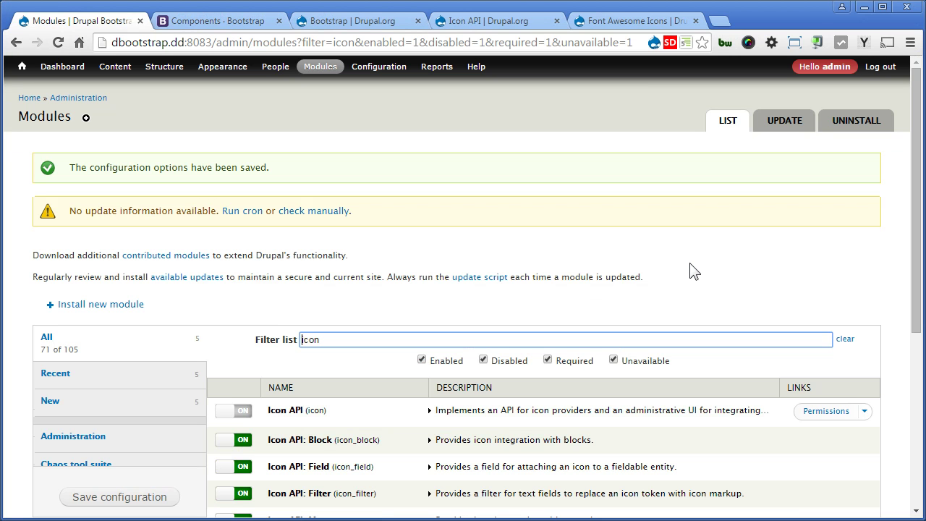
# Step: Copy the download address of the Font Awesome Icons 7.x-2.1 tar.gz release
pyautogui.click(627, 24)
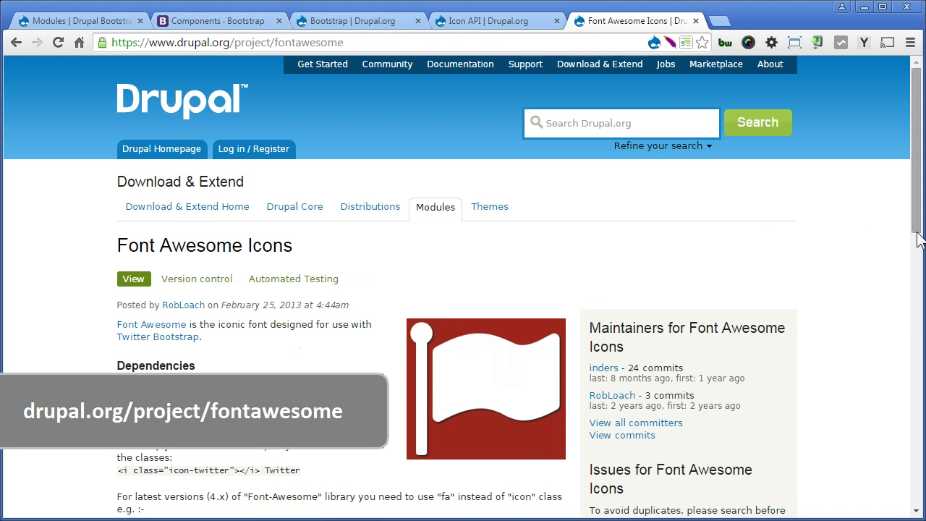
pyautogui.moveTo(920, 214); pyautogui.dragTo(919, 448)
pyautogui.rightClick(271, 297)
pyautogui.click(298, 374)
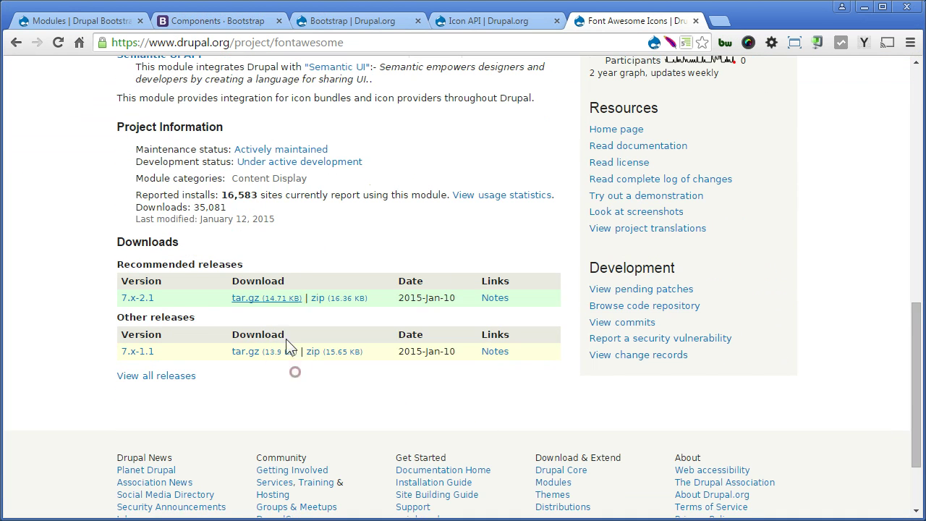
# Step: Install the module in Drupal from the pasted fontawesome-7.x-2.1.tar.gz URL
pyautogui.click(93, 28)
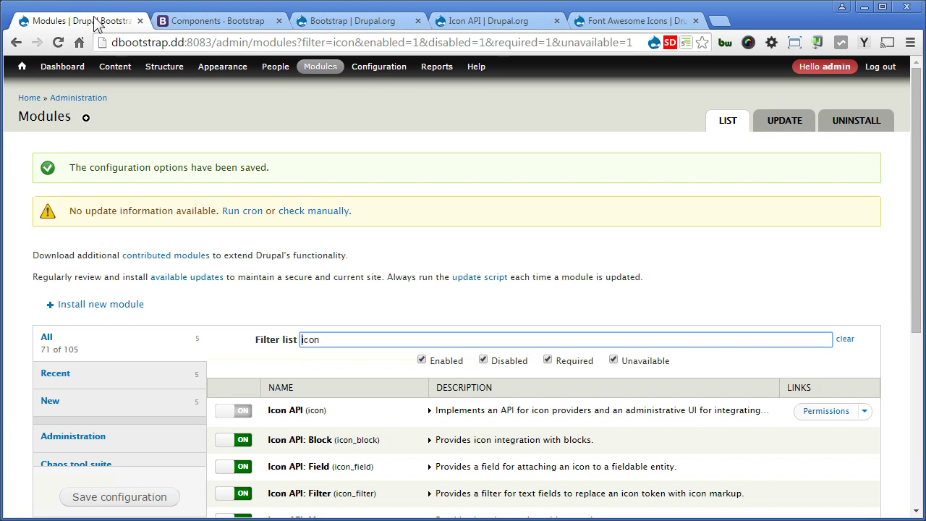
pyautogui.moveTo(330, 67)
pyautogui.click(335, 85)
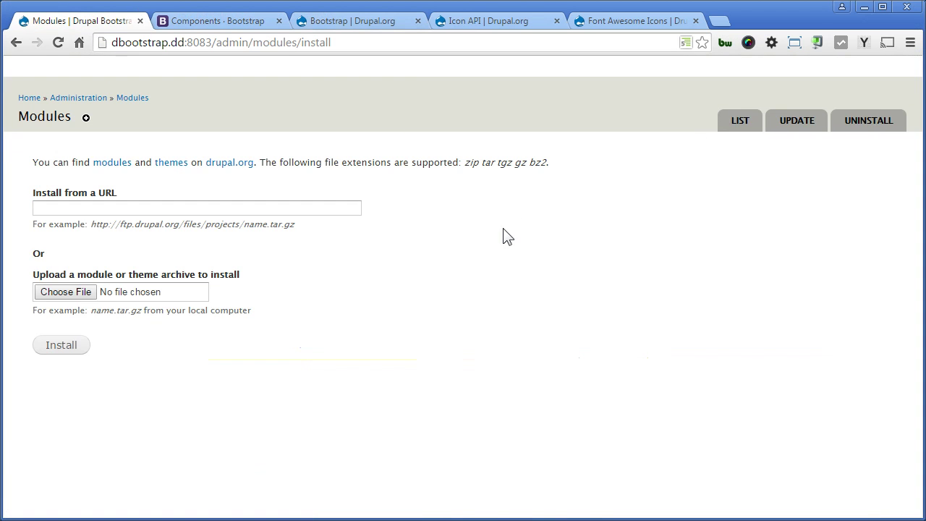
pyautogui.click(327, 208)
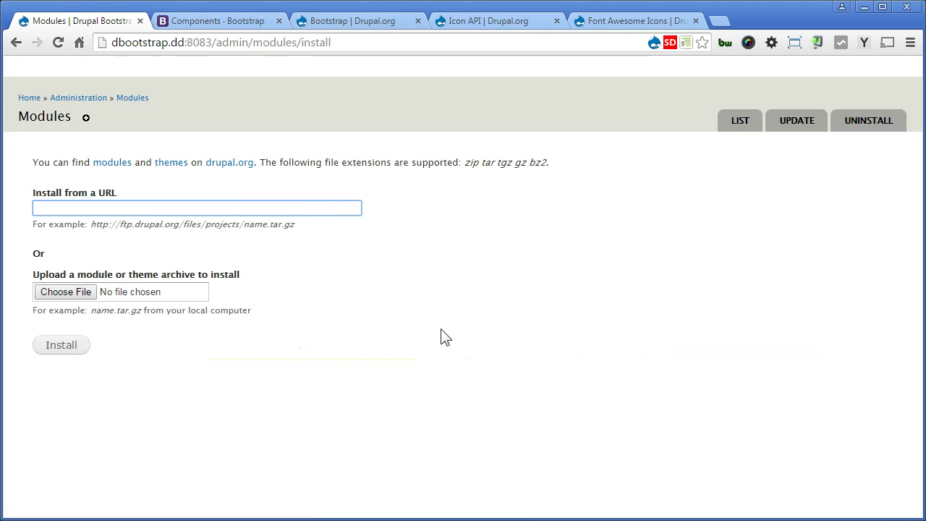
pyautogui.hotkey('ctrl', 'v')
pyautogui.click(65, 348)
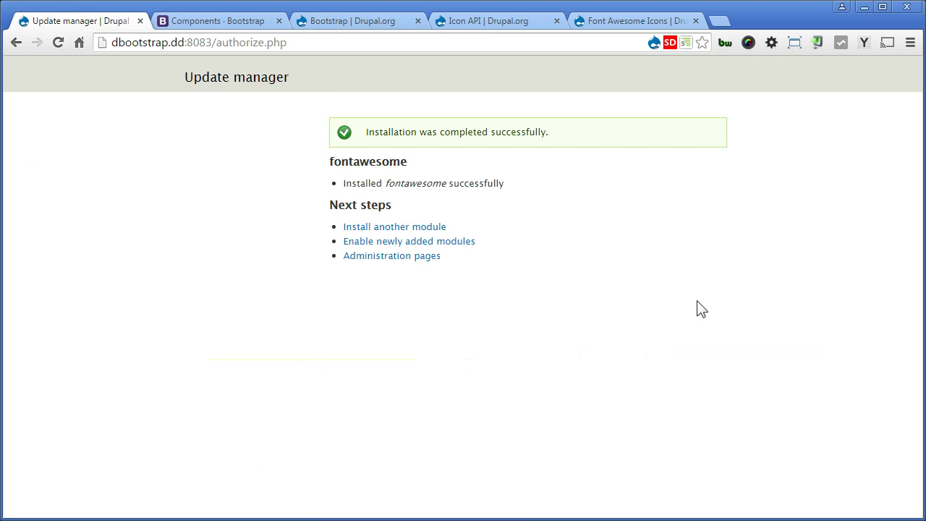
# Step: Open the Font Awesome library link in a new tab and switch to fortawesome.github.io
pyautogui.click(625, 20)
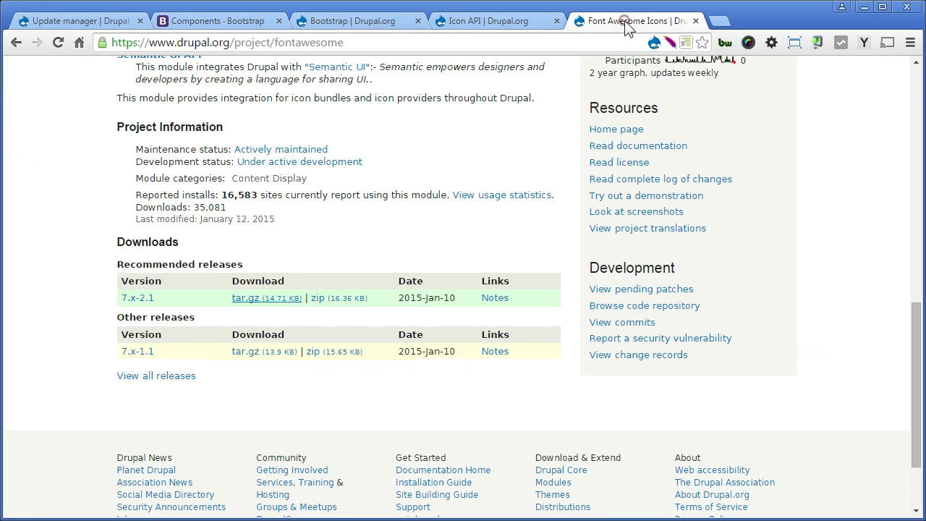
pyautogui.scroll(3, 918, 347)
pyautogui.scroll(5, 918, 347)
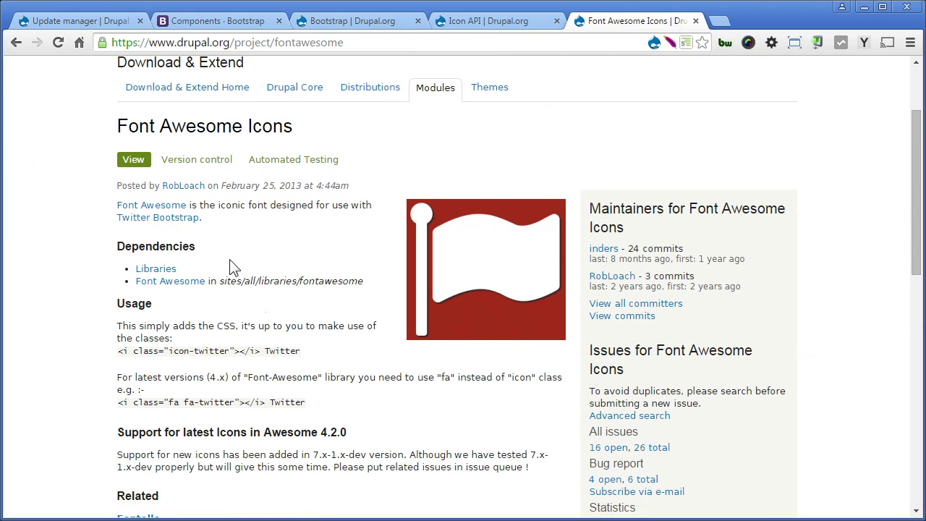
pyautogui.rightClick(193, 282)
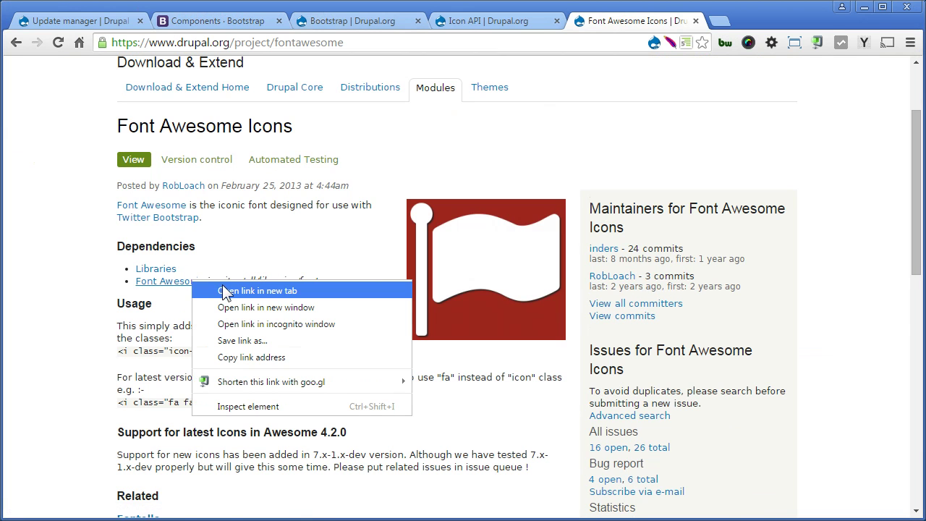
pyautogui.click(229, 291)
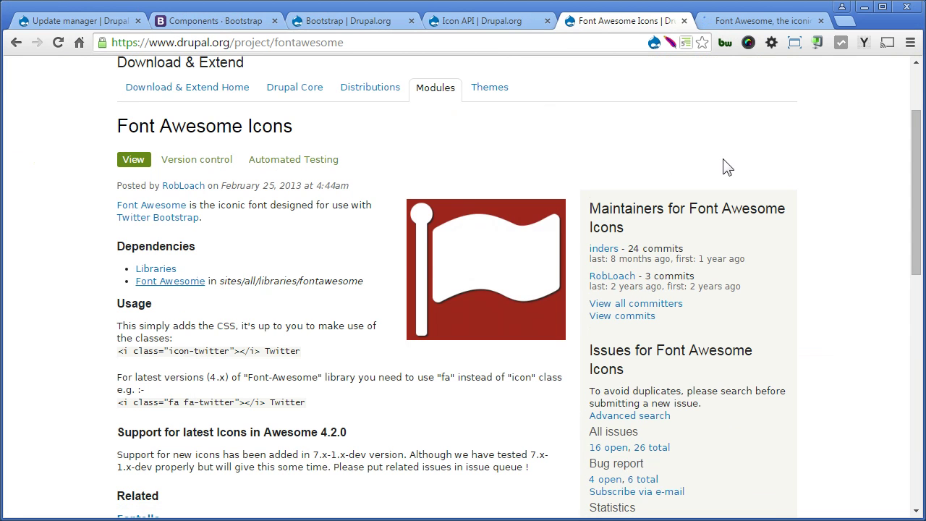
pyautogui.click(745, 20)
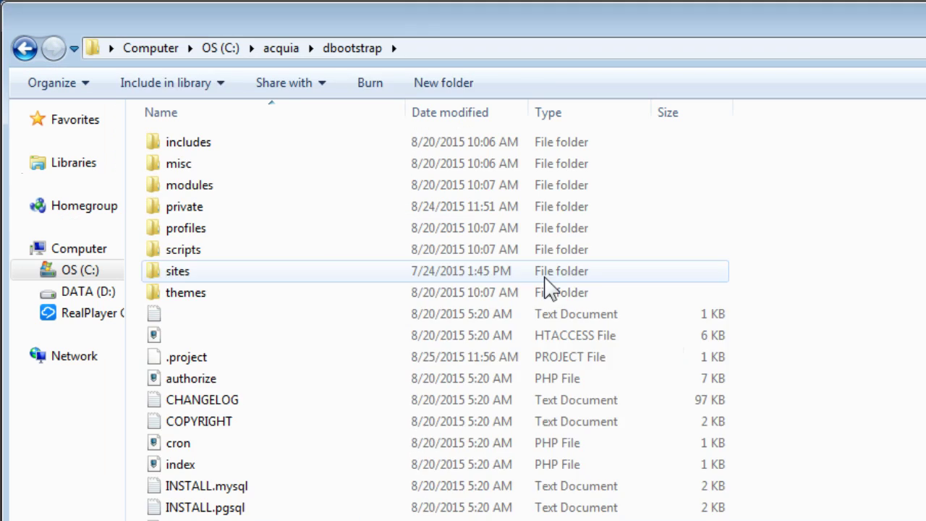
# Step: Browse to sites\all\libraries and inspect the nested font-awesome-4.4.0 folders
pyautogui.doubleClick(396, 192)
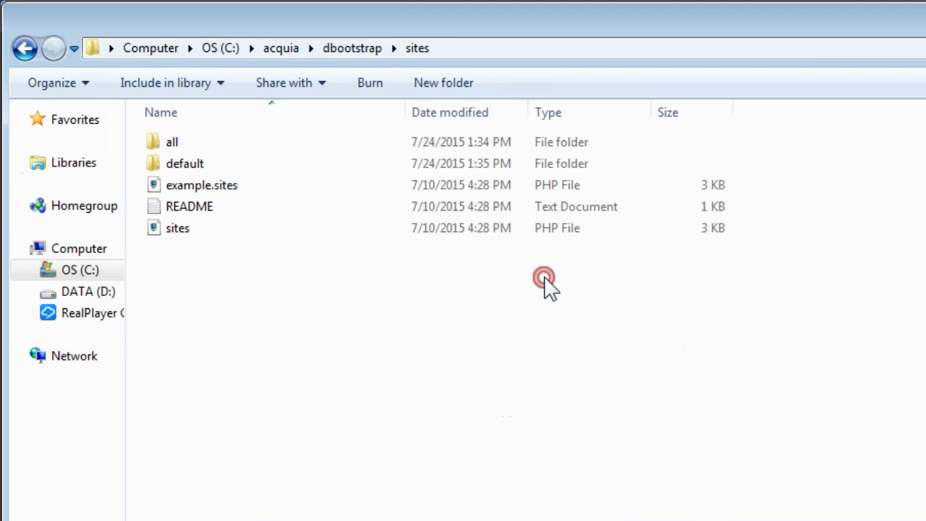
pyautogui.doubleClick(208, 142)
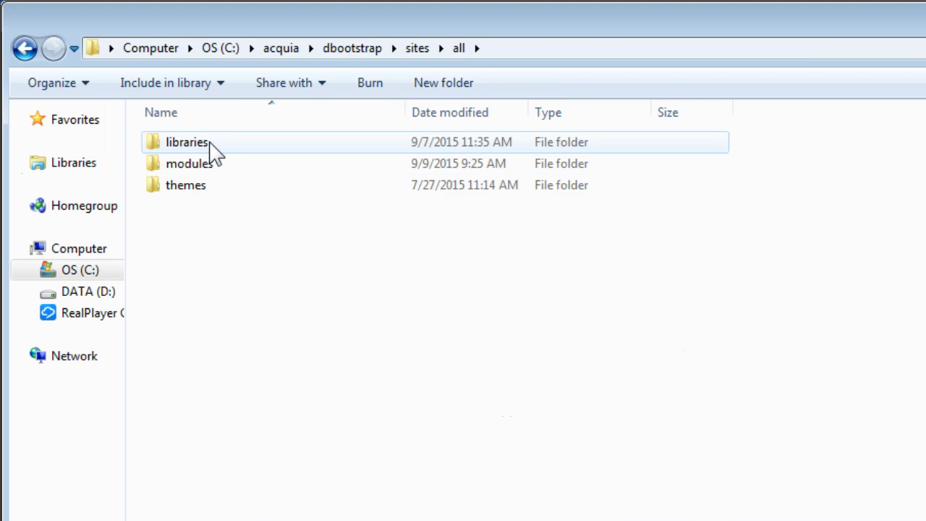
pyautogui.doubleClick(209, 145)
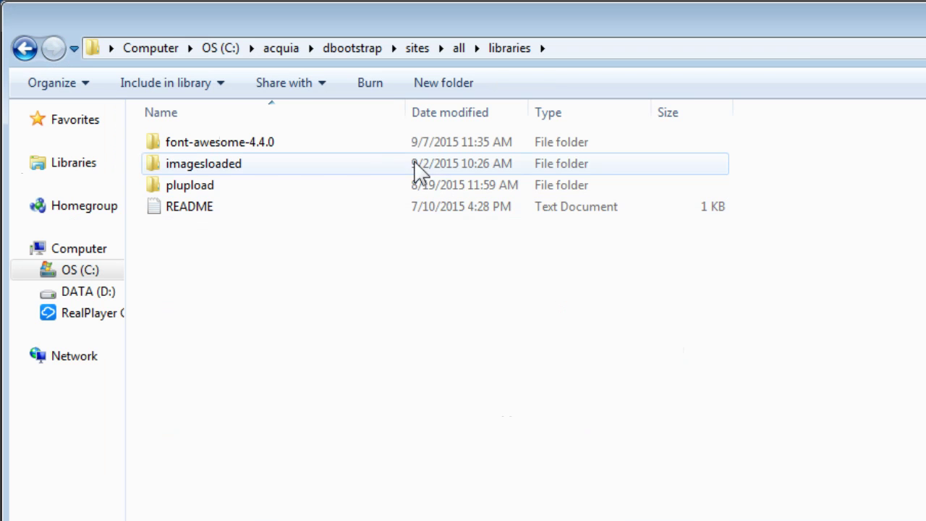
pyautogui.click(314, 145)
pyautogui.doubleClick(267, 142)
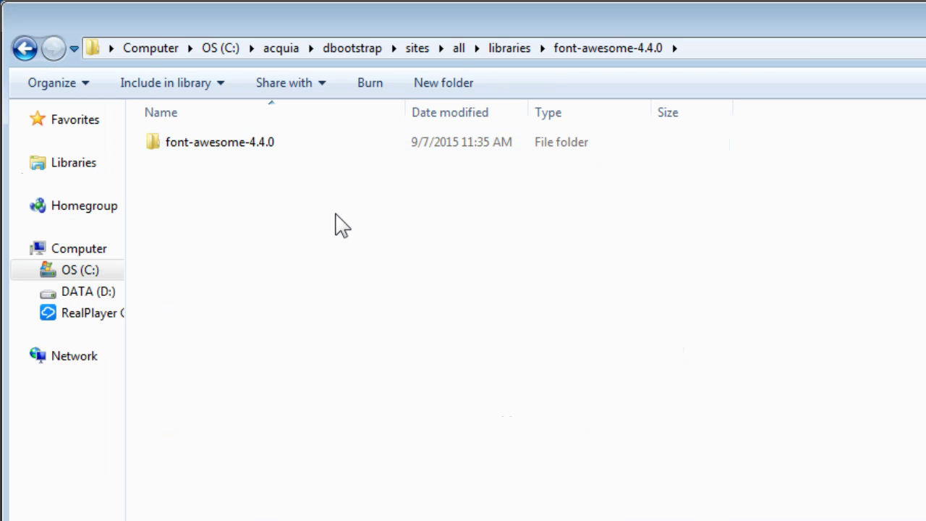
pyautogui.doubleClick(315, 145)
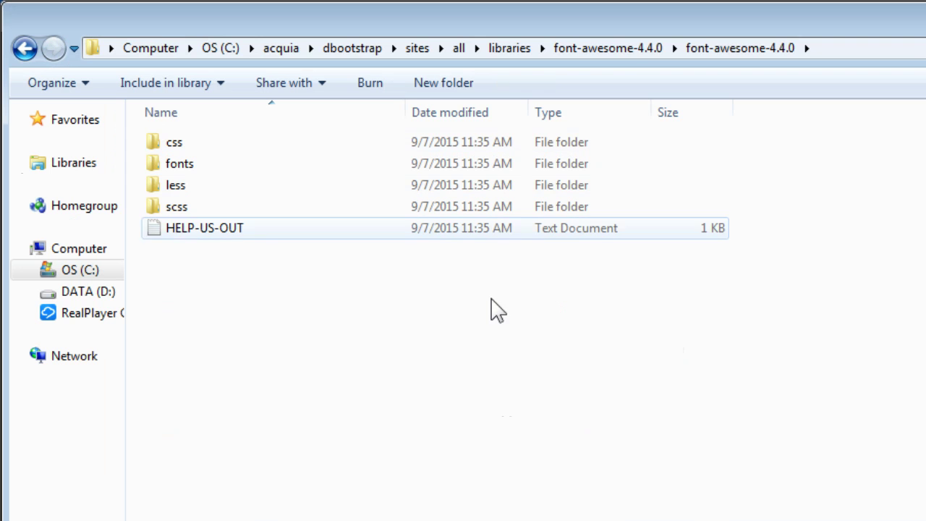
pyautogui.click(630, 50)
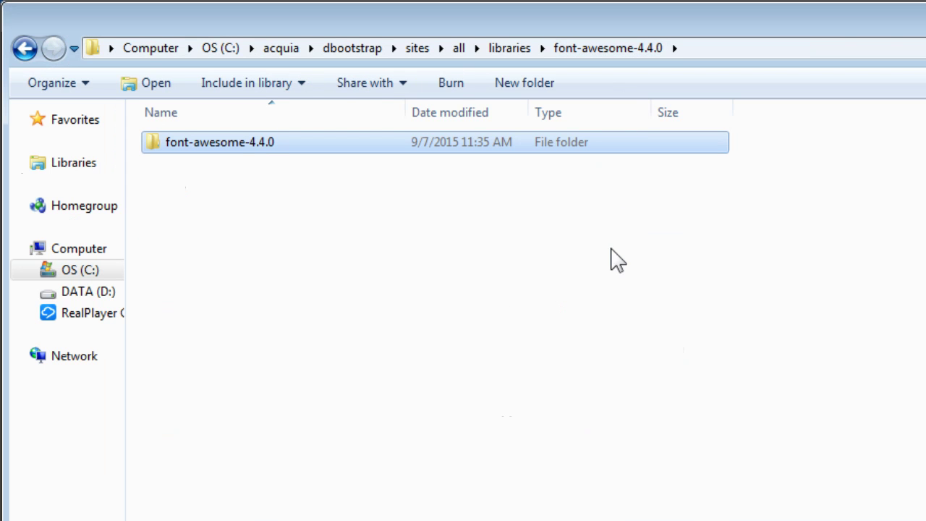
# Step: Rename the inner font-awesome-4.4.0 folder to fontawesome
pyautogui.rightClick(255, 145)
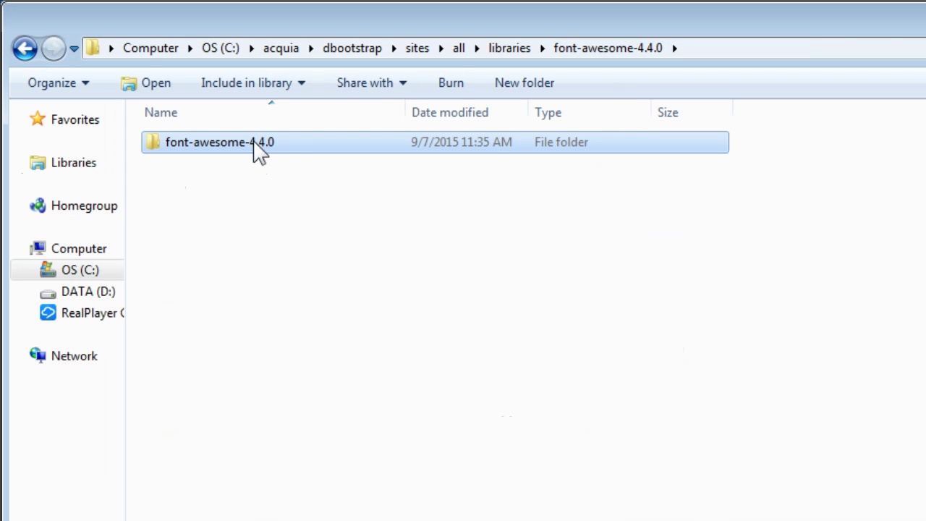
pyautogui.click(319, 520)
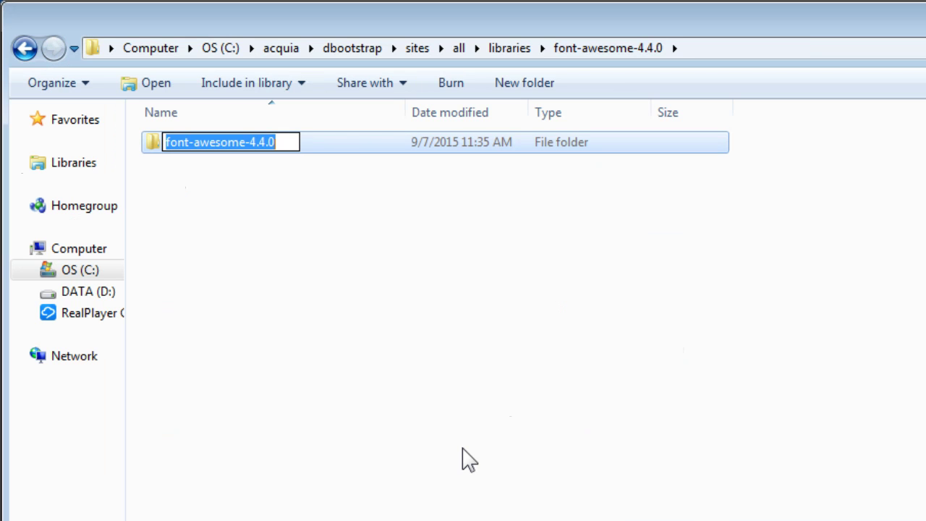
pyautogui.write('fontawesome')
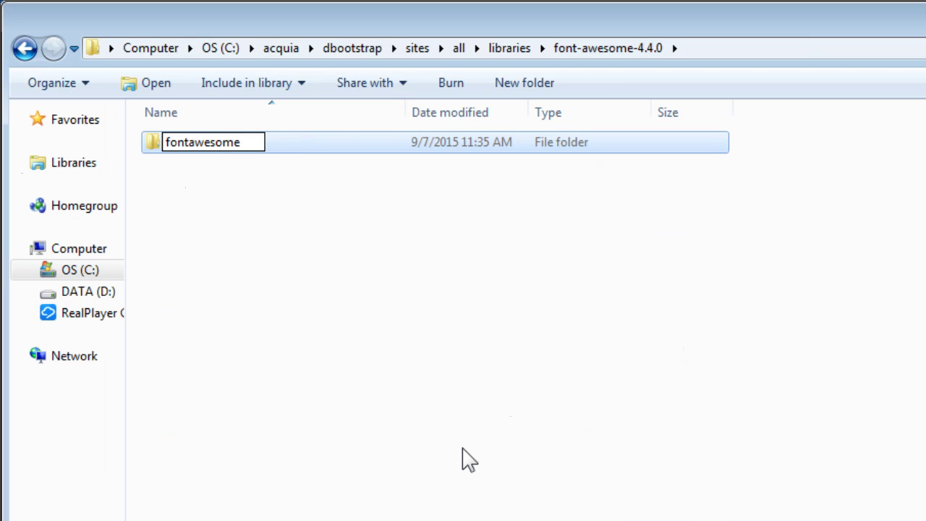
pyautogui.press('Return')
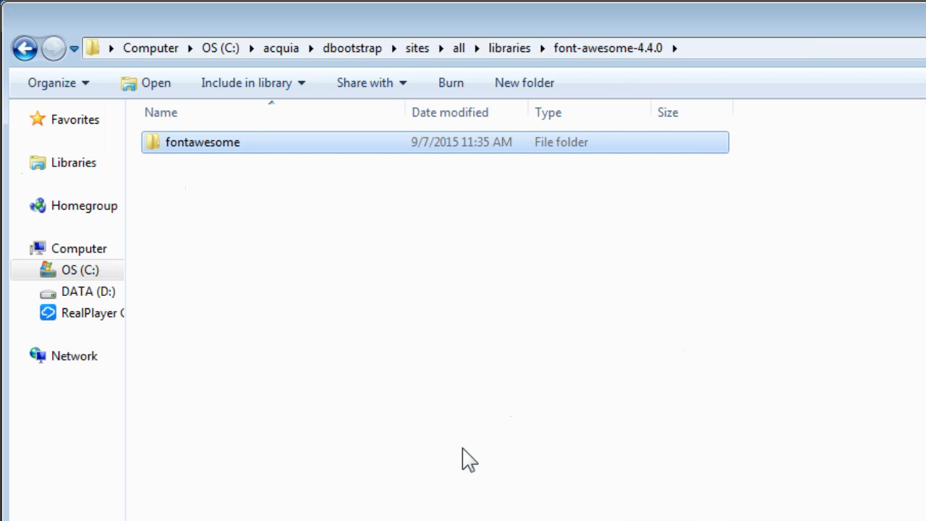
# Step: Paste fontawesome into libraries, delete the old font-awesome-4.4.0 folder, and open fontawesome
pyautogui.click(509, 47)
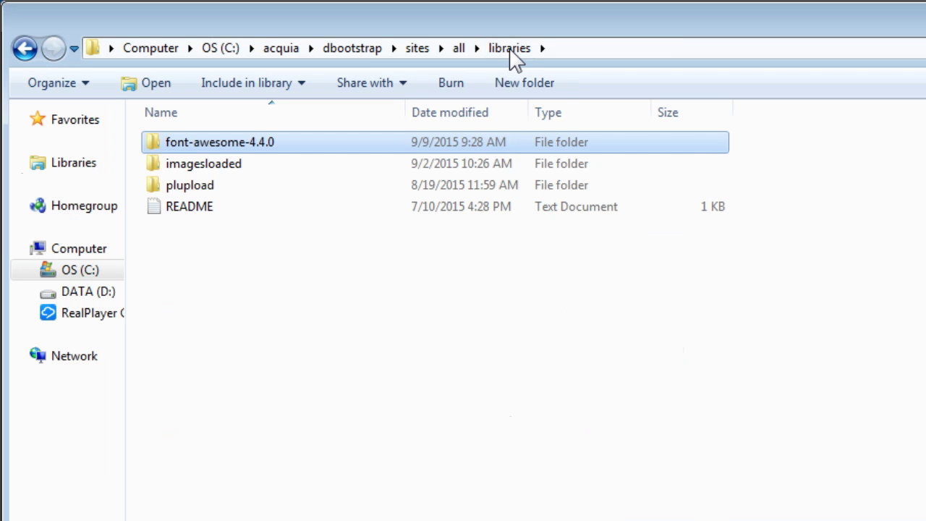
pyautogui.click(442, 319)
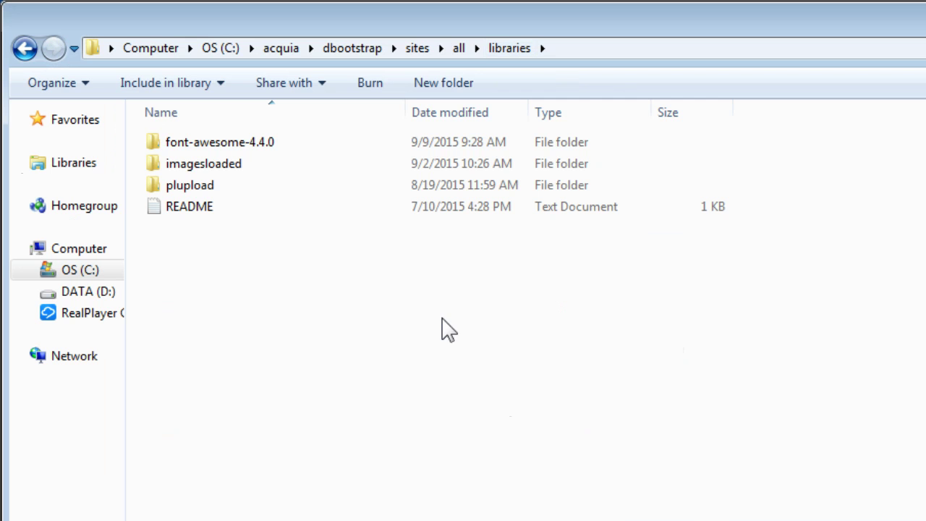
pyautogui.hotkey('ctrl', 'v')
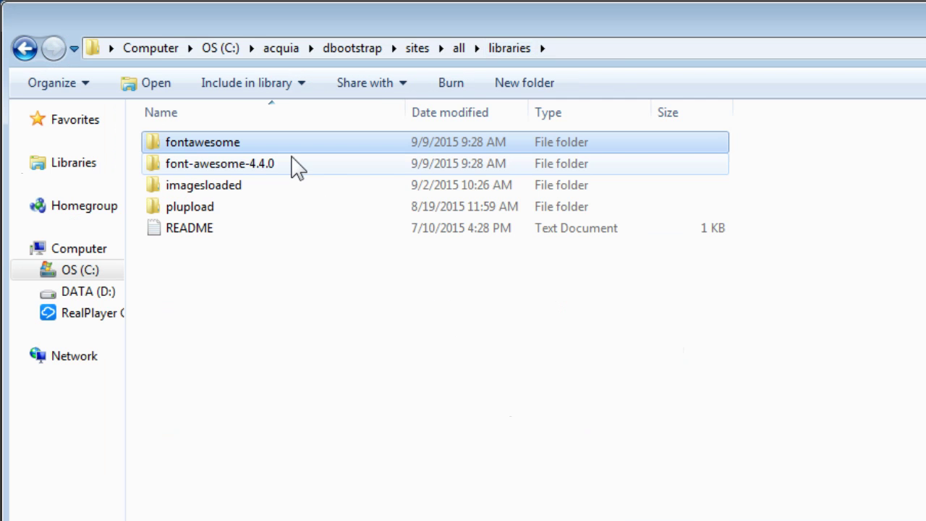
pyautogui.click(293, 163)
pyautogui.press('Delete')
pyautogui.click(757, 470)
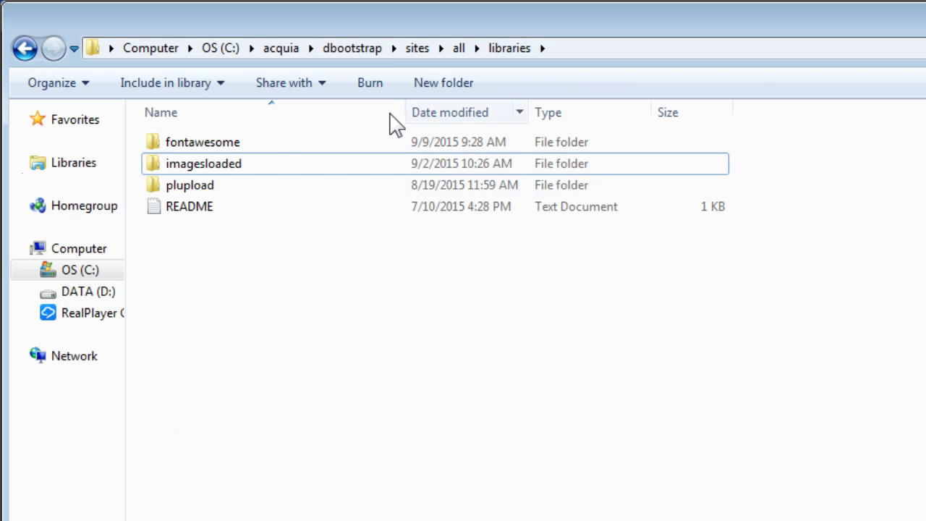
pyautogui.click(248, 142)
pyautogui.click(238, 146)
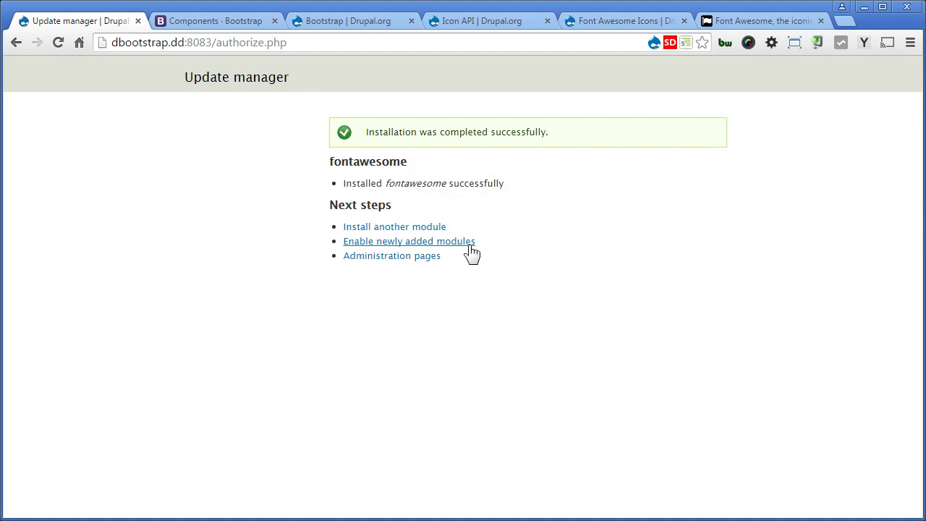
# Step: Switch on the newly added Font Awesome module and save the module configuration
pyautogui.click(463, 242)
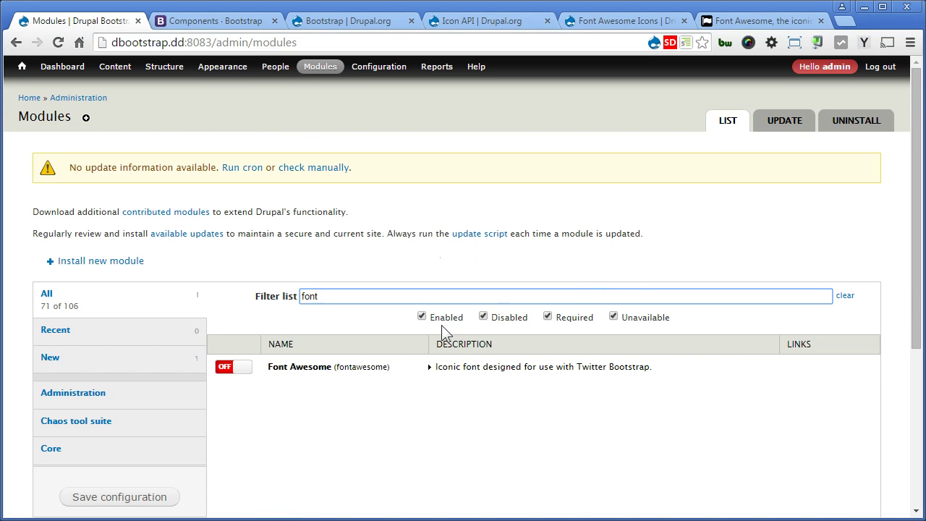
pyautogui.click(222, 367)
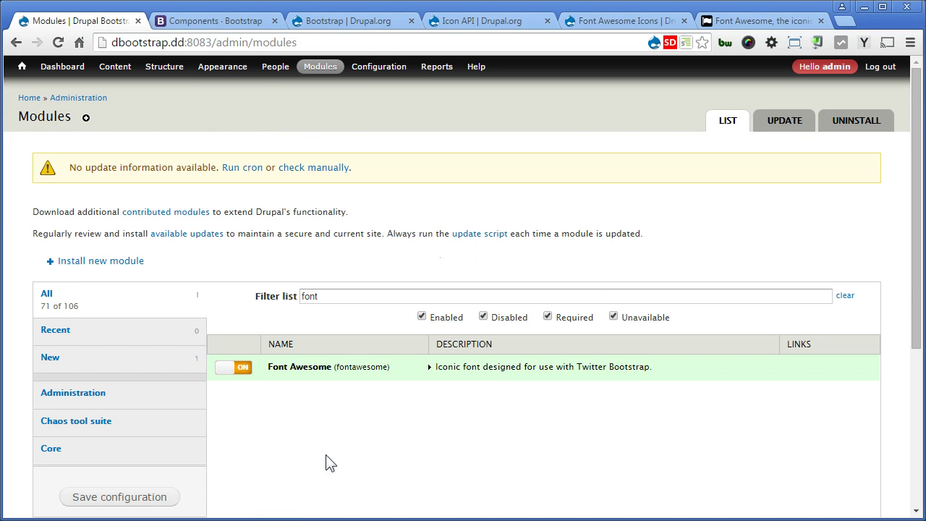
pyautogui.click(168, 500)
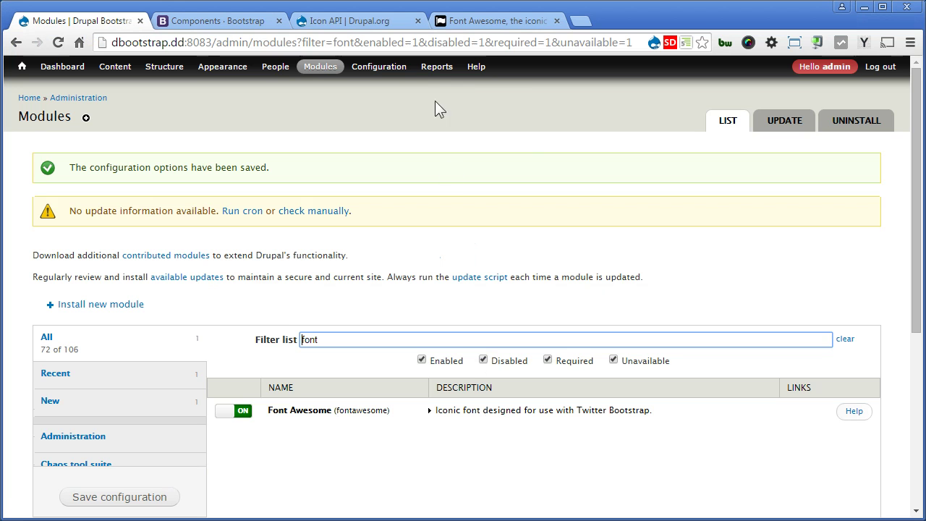
# Step: Open the Status report and scroll to the Font Awesome library row showing 4.4.0
pyautogui.moveTo(438, 72)
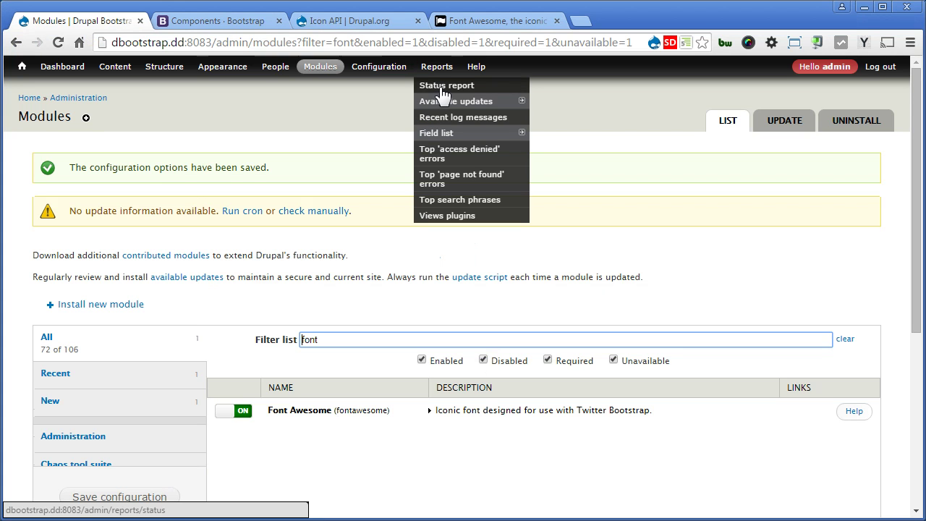
pyautogui.click(442, 85)
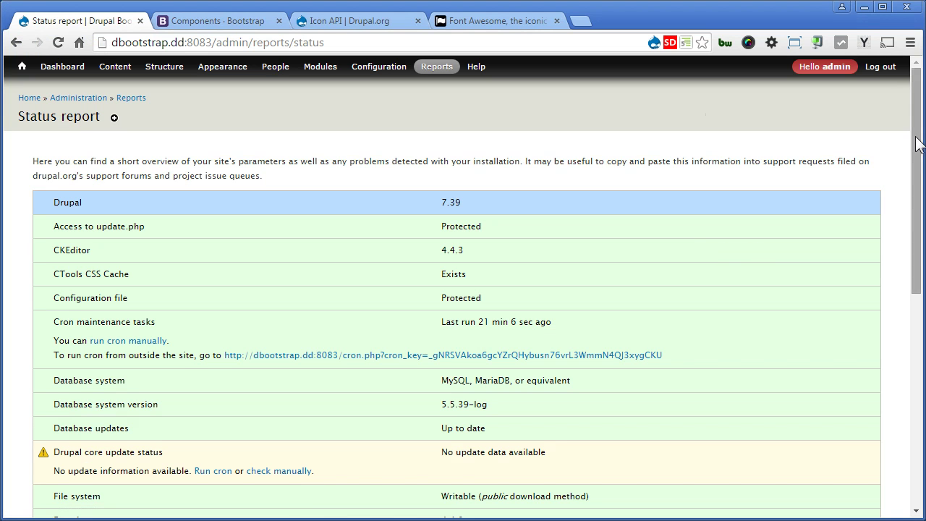
pyautogui.moveTo(916, 138); pyautogui.dragTo(921, 262)
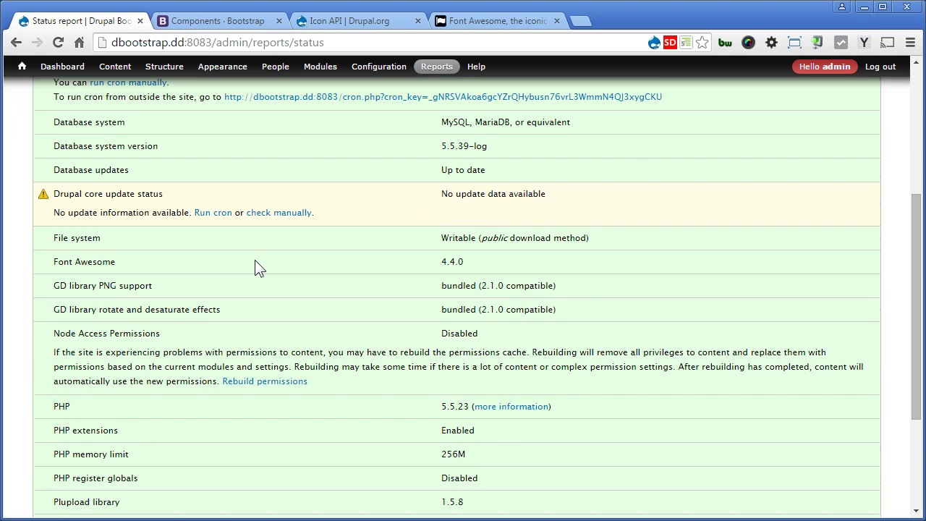
pyautogui.hotkey('alt', 'space')
# Step: Go to the Icons page via 'icon' search and preview the Font Awesome, Lullacons and Bootstrap bundles
pyautogui.write('icon')
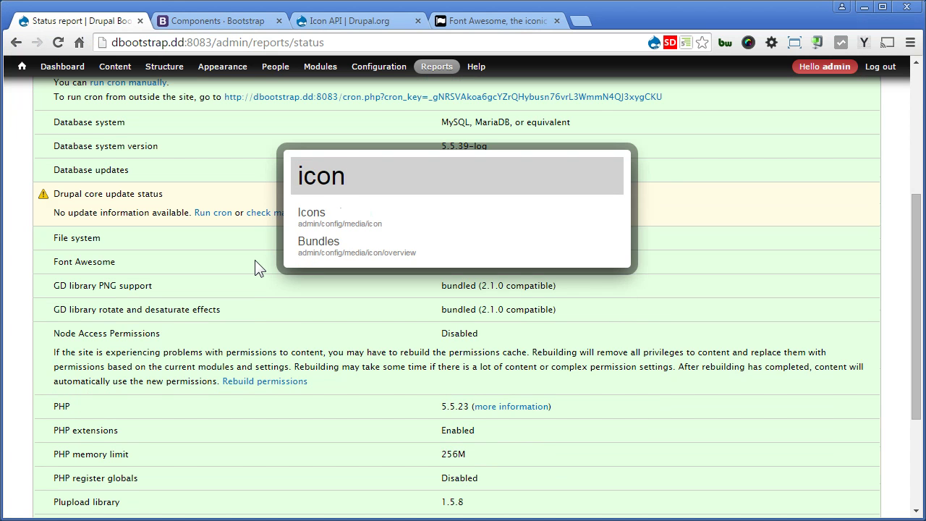
pyautogui.press('Return')
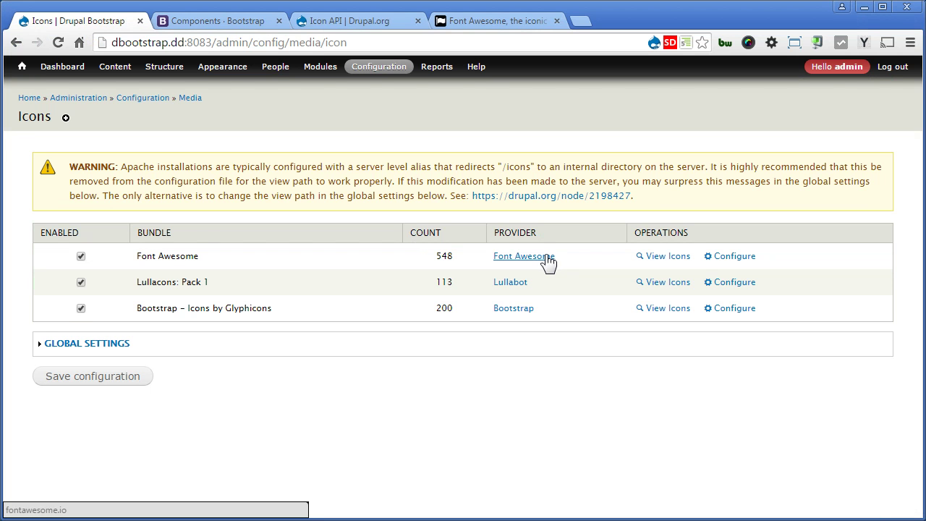
pyautogui.click(673, 258)
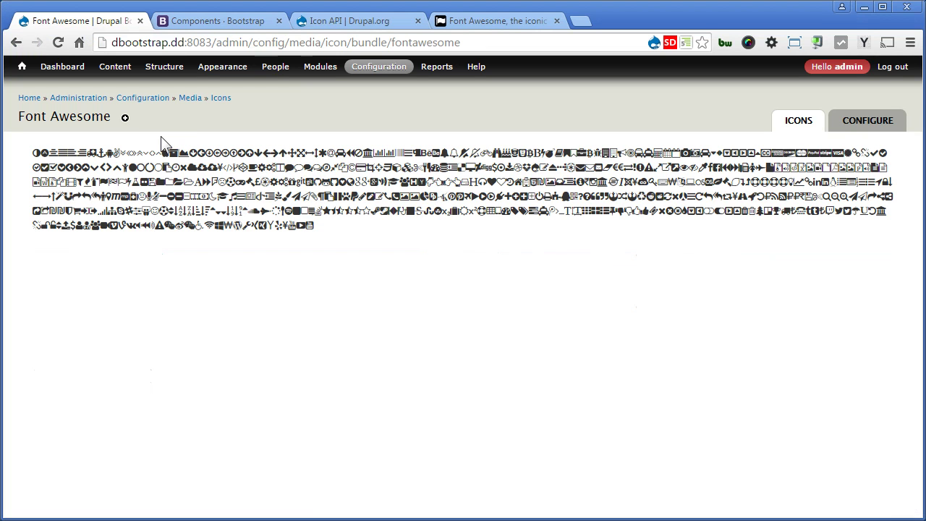
pyautogui.click(221, 98)
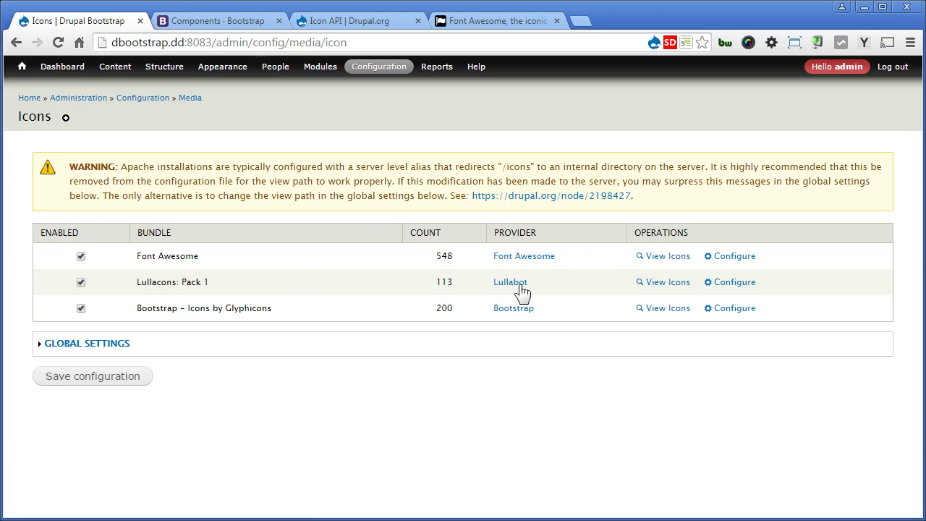
pyautogui.click(664, 285)
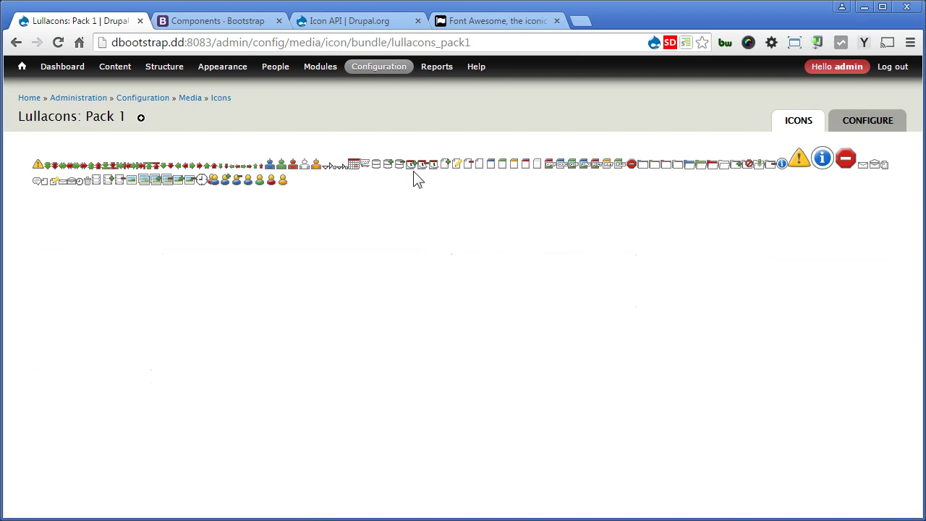
pyautogui.click(222, 100)
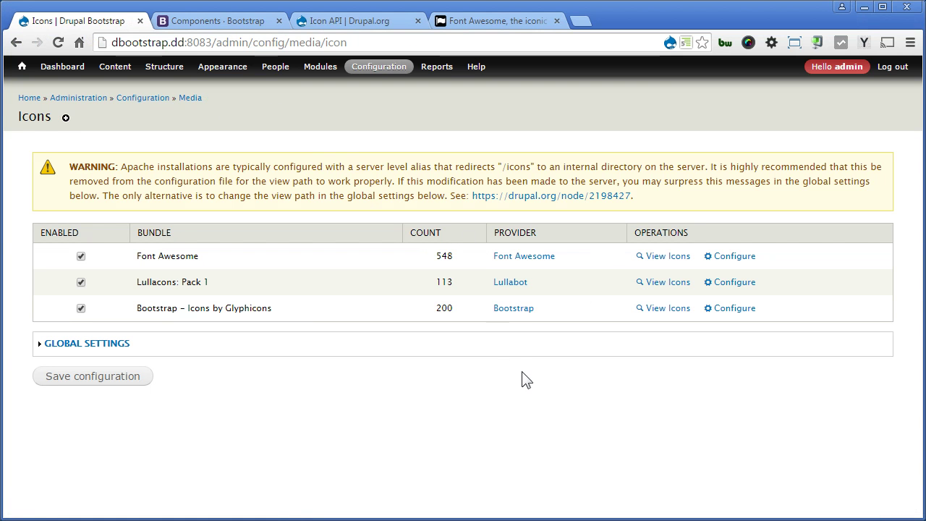
pyautogui.click(670, 311)
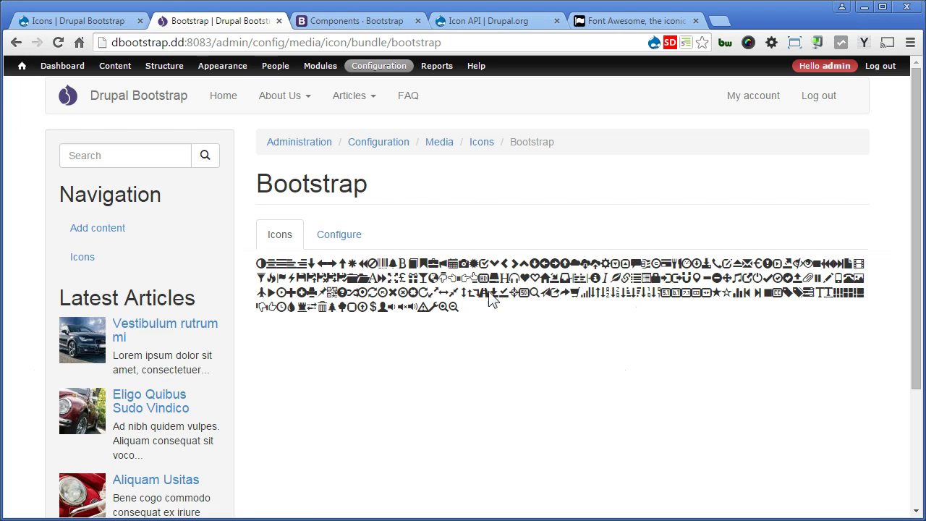
pyautogui.click(483, 145)
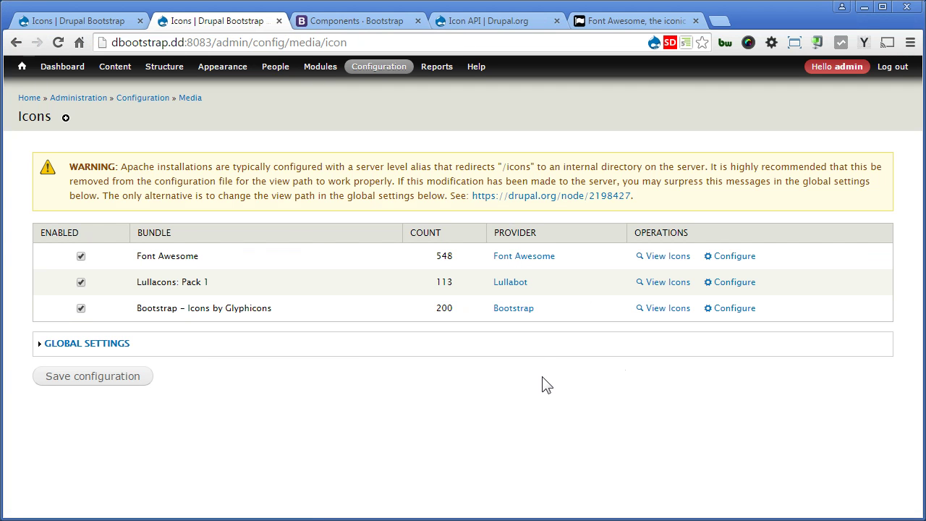
# Step: Open the Main menu through Coffee ('ma') and edit its Home link
pyautogui.hotkey('alt', 'd')
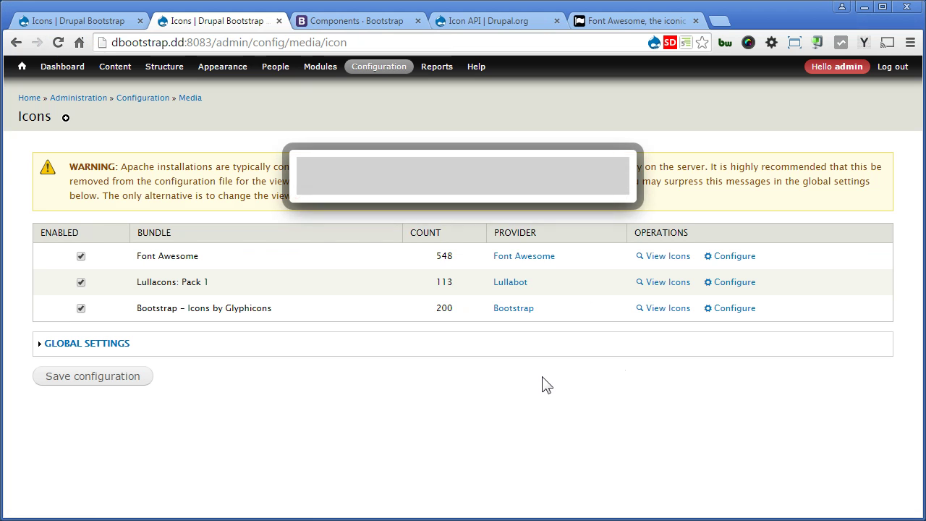
pyautogui.write('ma')
pyautogui.press('Return')
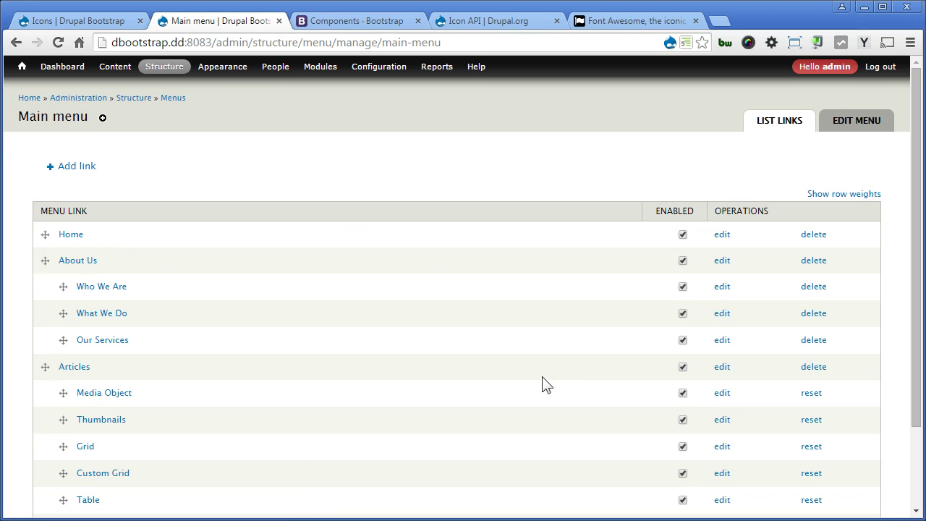
pyautogui.click(720, 235)
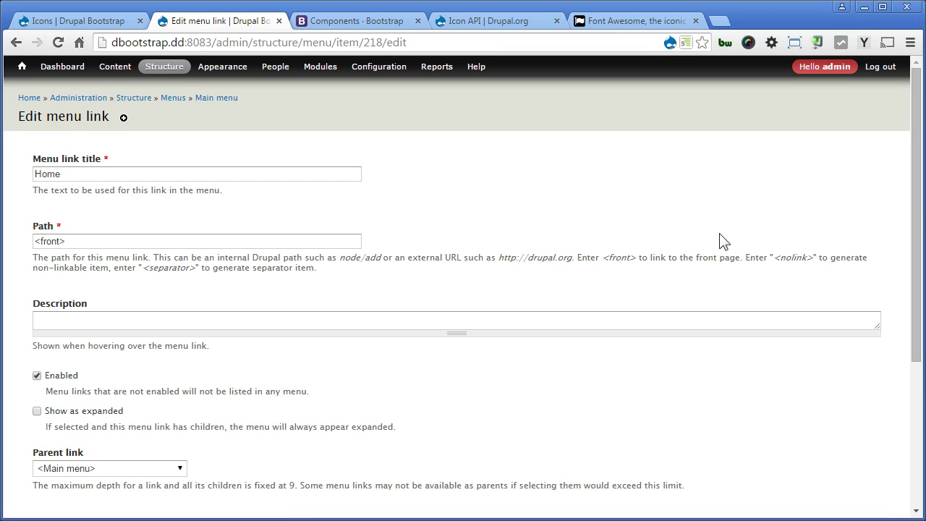
pyautogui.moveTo(917, 217); pyautogui.dragTo(919, 395)
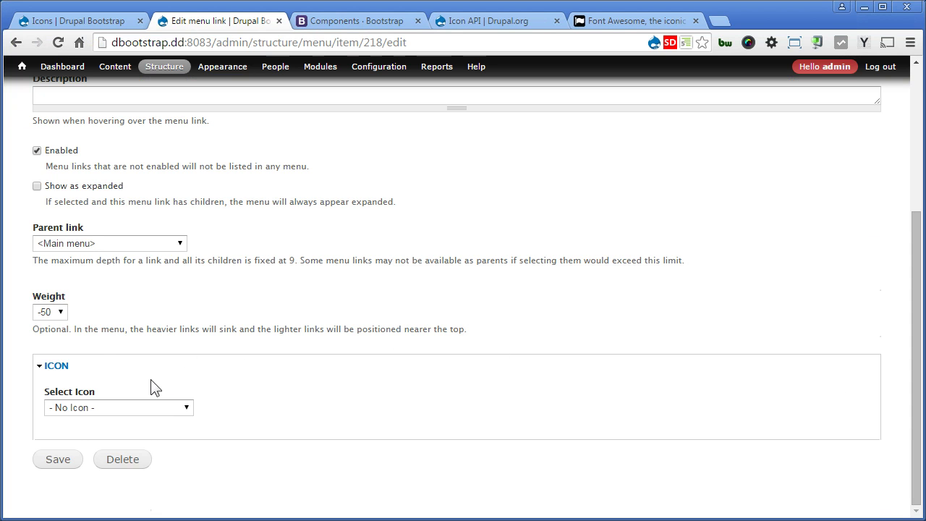
# Step: Choose the 'home' icon from the Select Icon list
pyautogui.click(161, 409)
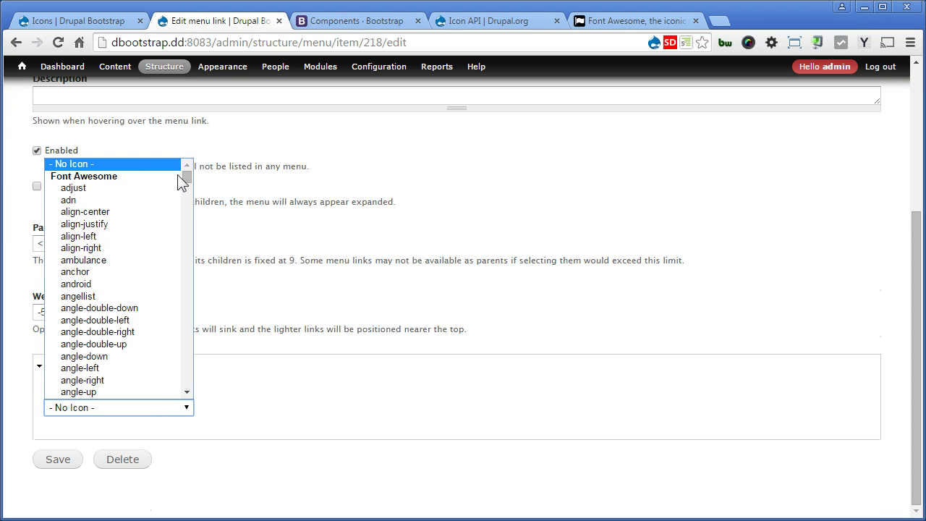
pyautogui.moveTo(186, 178); pyautogui.dragTo(217, 335)
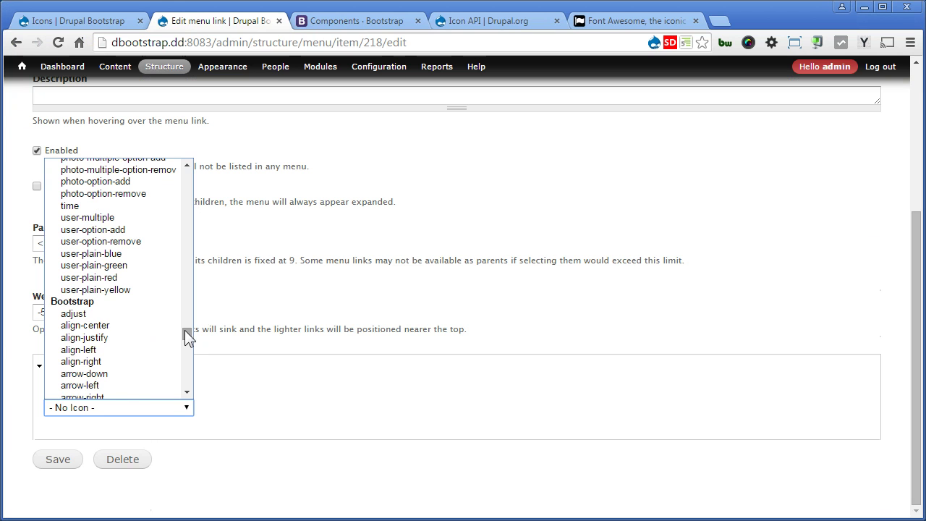
pyautogui.moveTo(184, 331); pyautogui.dragTo(190, 352)
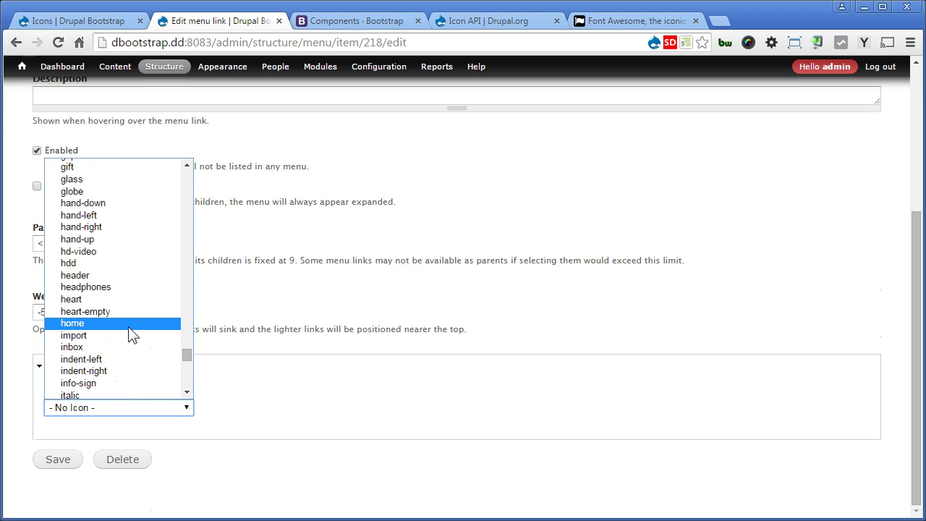
pyautogui.click(127, 325)
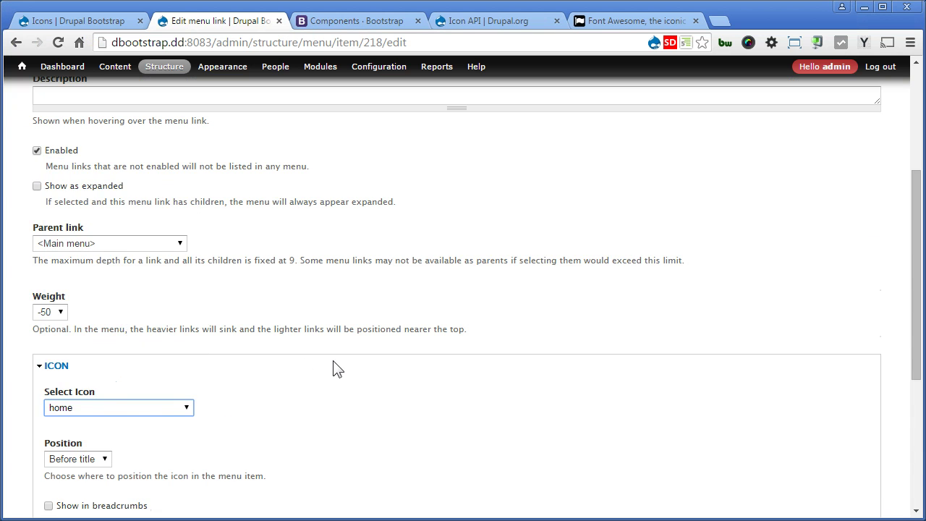
# Step: Leave breadcrumb icon and title wrapper off, keep Position Before title, and save
pyautogui.scroll(-5, 337, 365)
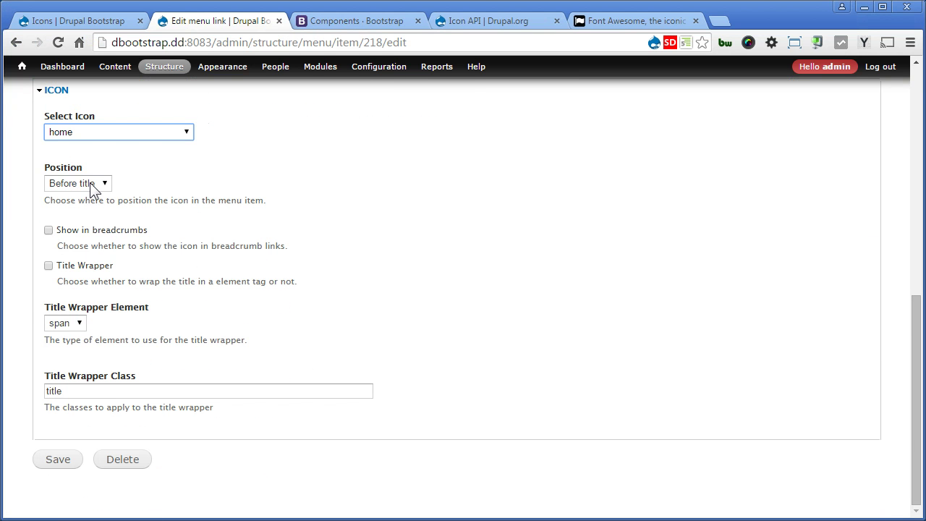
pyautogui.click(126, 232)
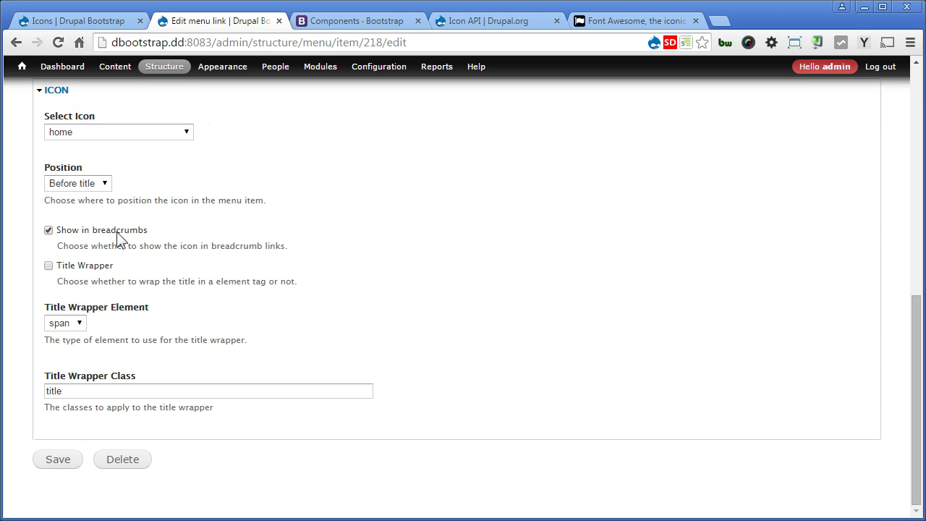
pyautogui.click(114, 230)
pyautogui.click(99, 269)
pyautogui.click(99, 270)
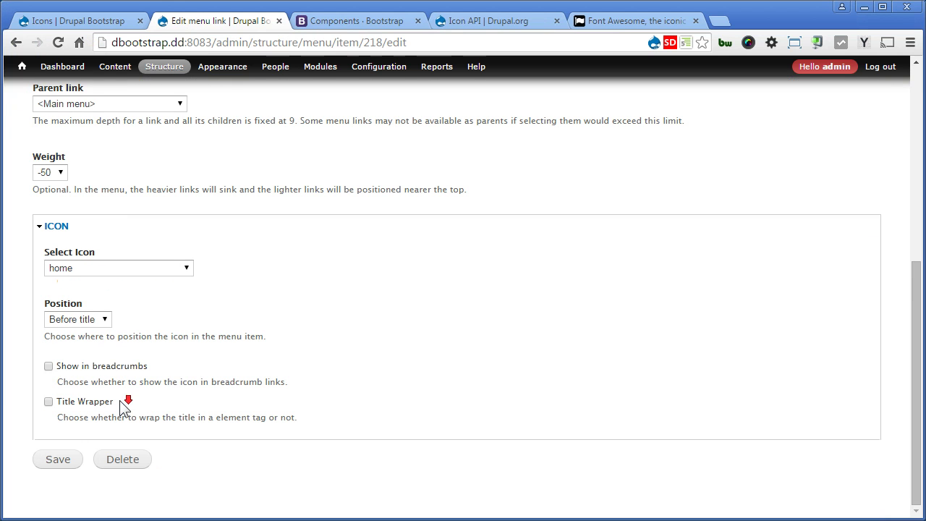
pyautogui.click(73, 402)
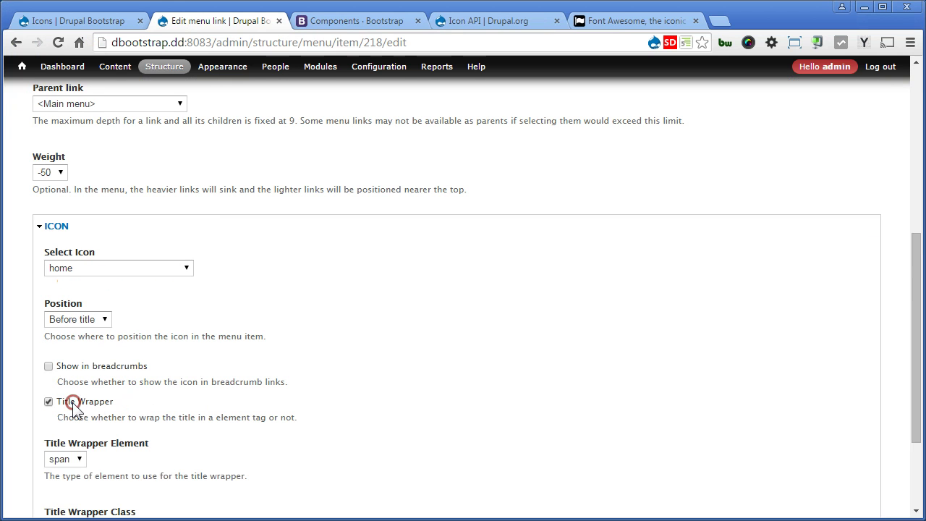
pyautogui.scroll(-2, 174, 405)
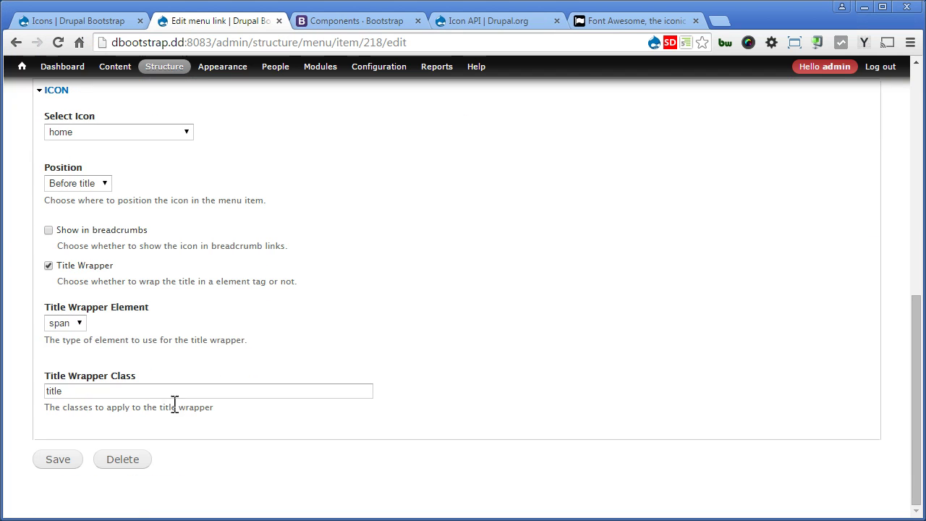
pyautogui.click(98, 268)
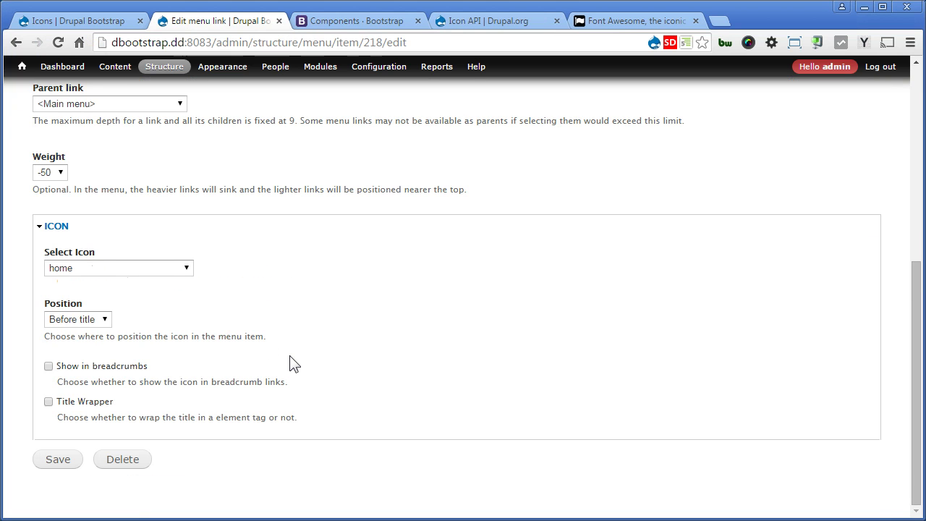
pyautogui.click(55, 460)
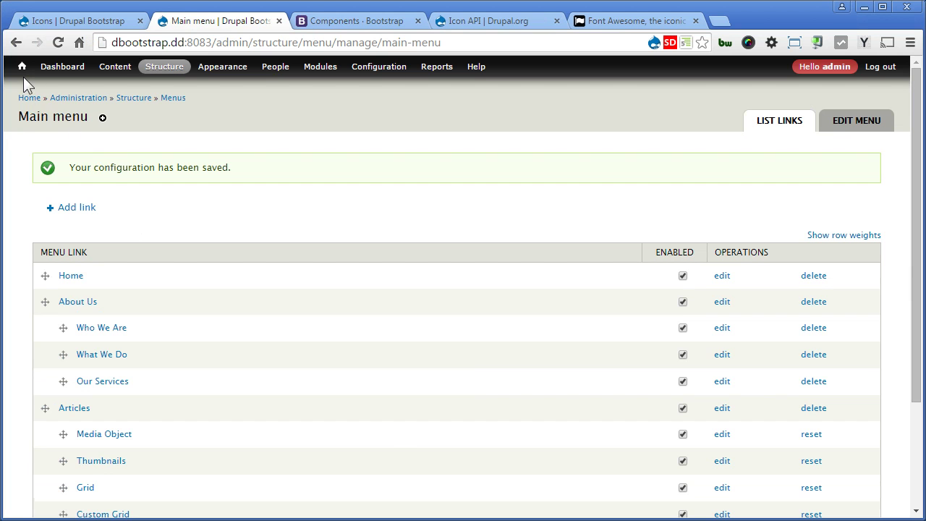
# Step: View the front page to see icons beside Home, About Us, Articles and FAQ
pyautogui.click(23, 71)
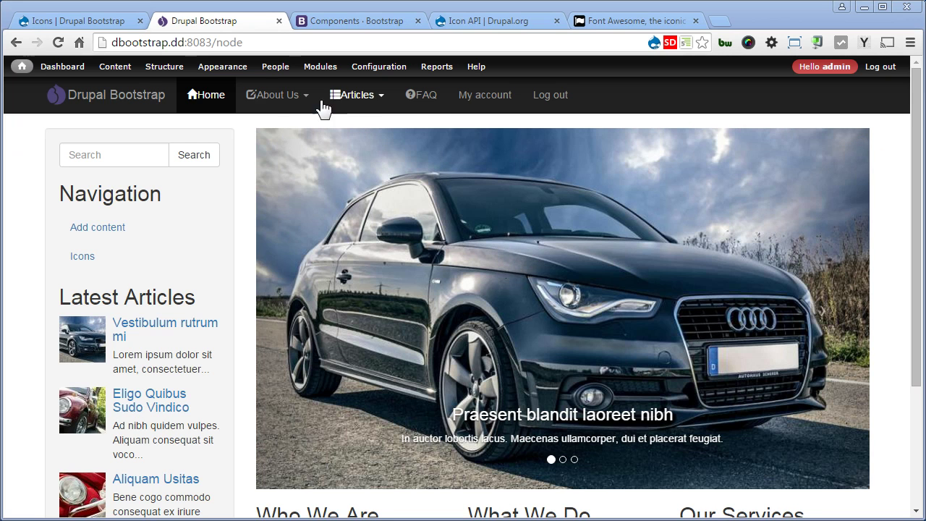
pyautogui.rightClick(420, 96)
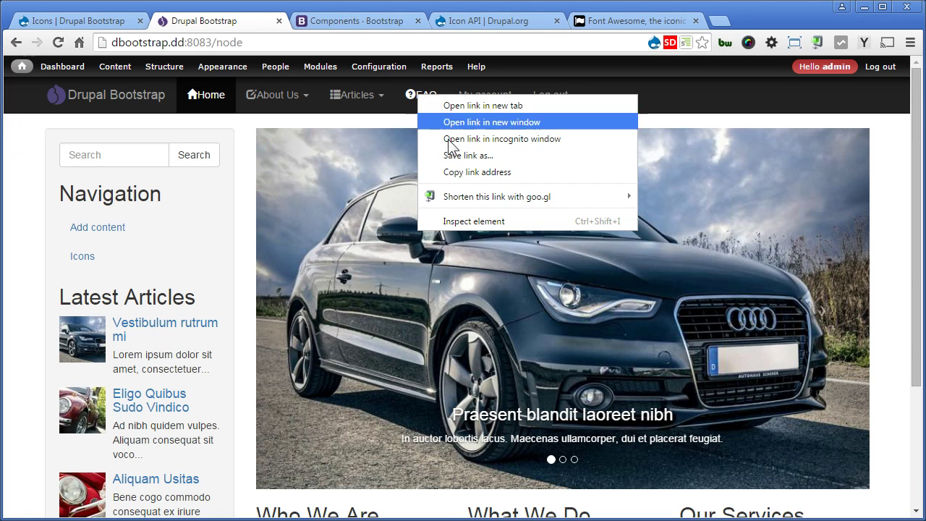
pyautogui.click(473, 223)
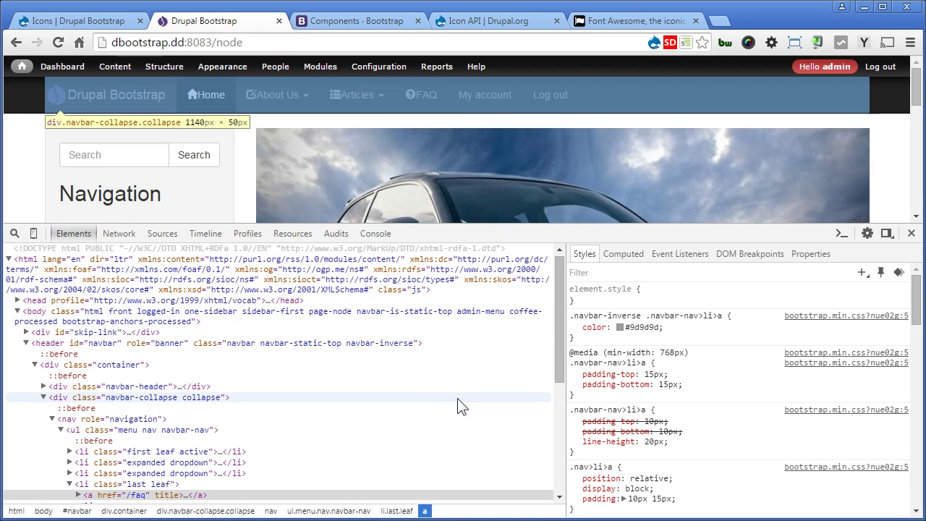
pyautogui.click(210, 432)
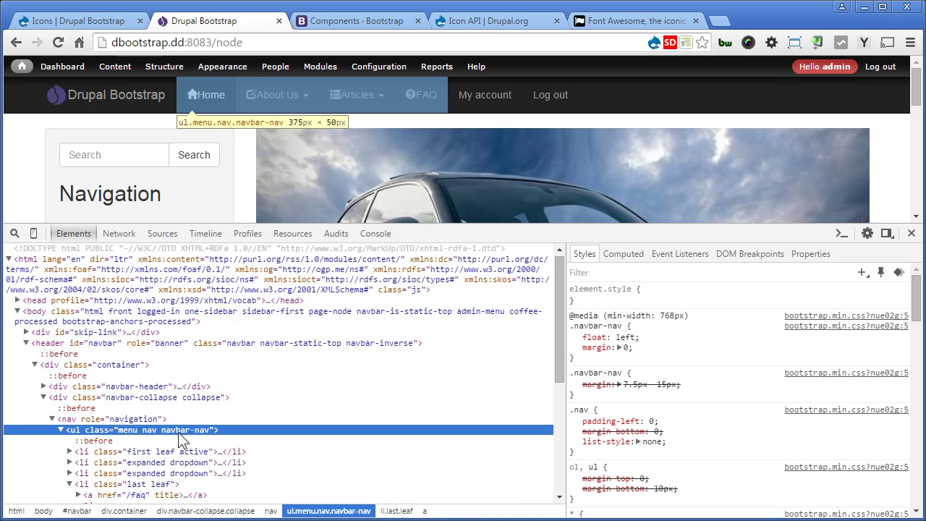
pyautogui.click(912, 233)
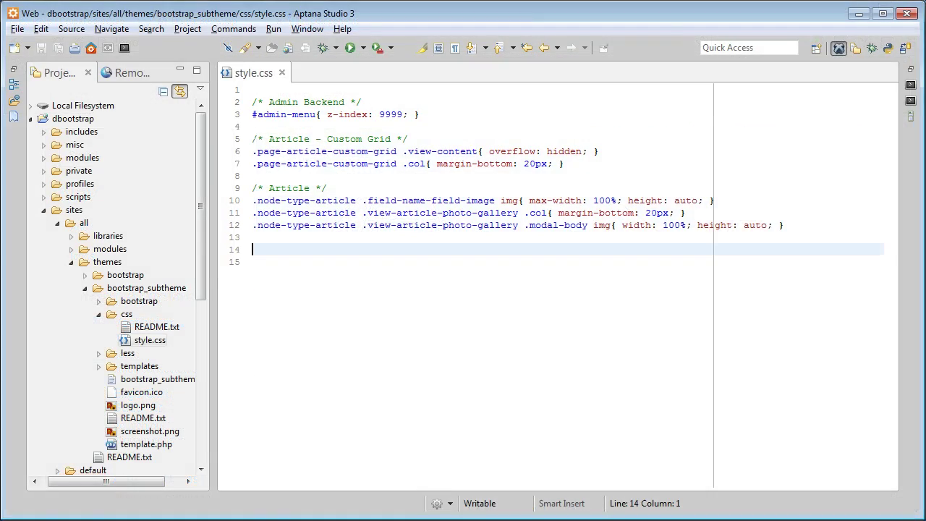
# Step: Add a /* Navigation */ comment and the rule .navbar-nav i{ margin-right: 5px; }
pyautogui.write('//')
pyautogui.press('BackSpace')
pyautogui.write('* Navigati')
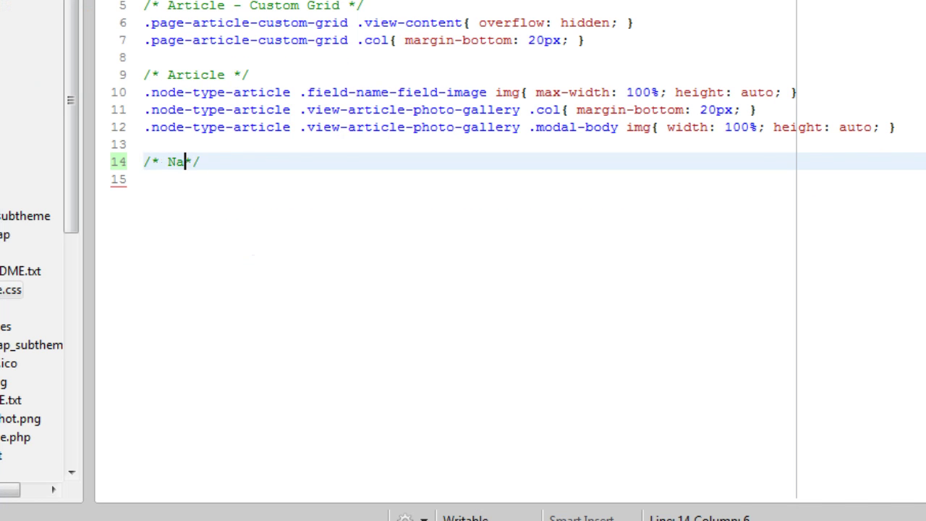
pyautogui.write('on')
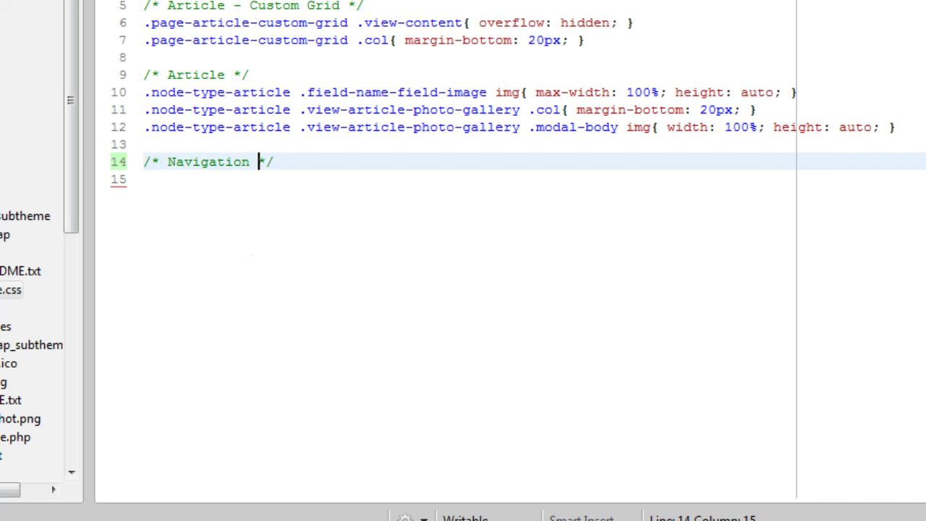
pyautogui.press('End')
pyautogui.press('Return')
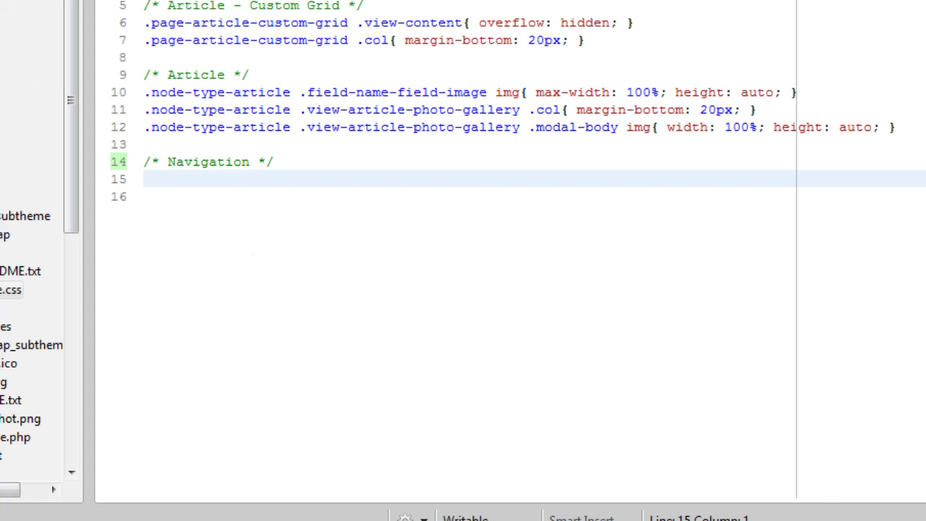
pyautogui.write('.navbar')
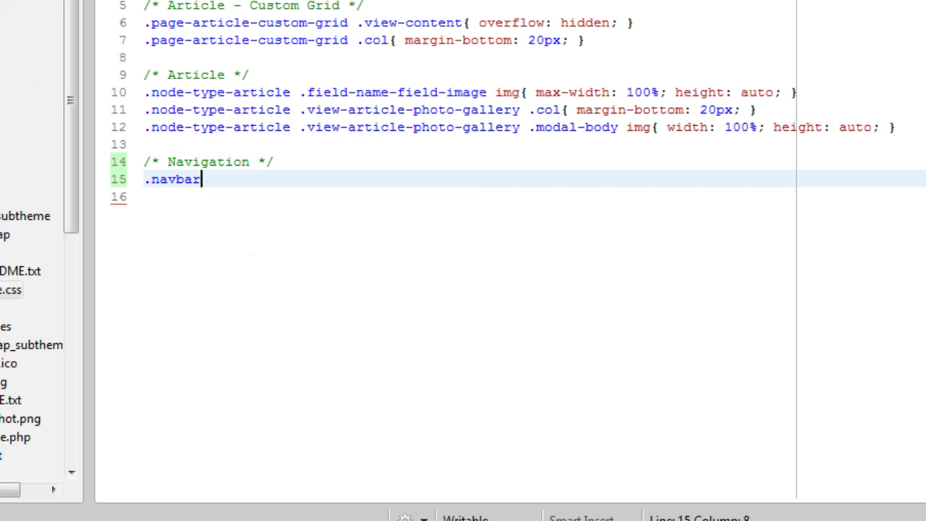
pyautogui.write('-nav i{')
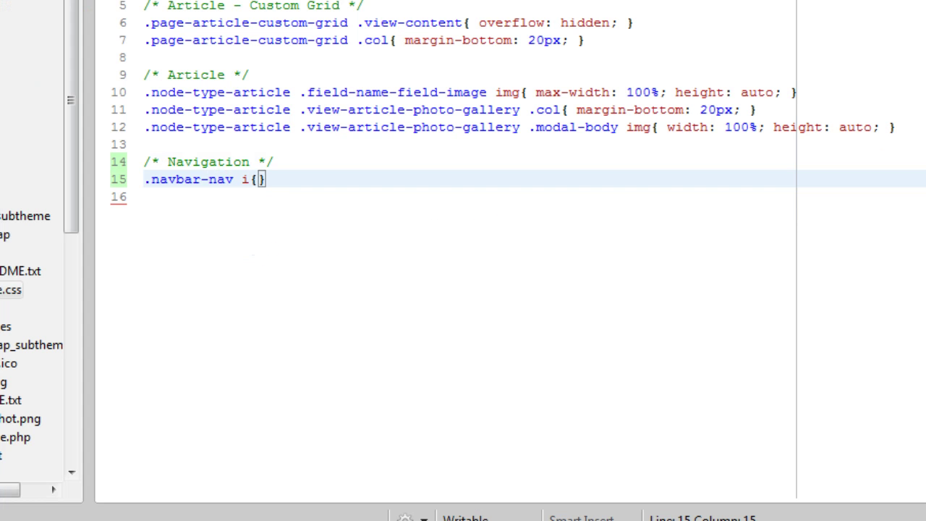
pyautogui.write(' margin-right')
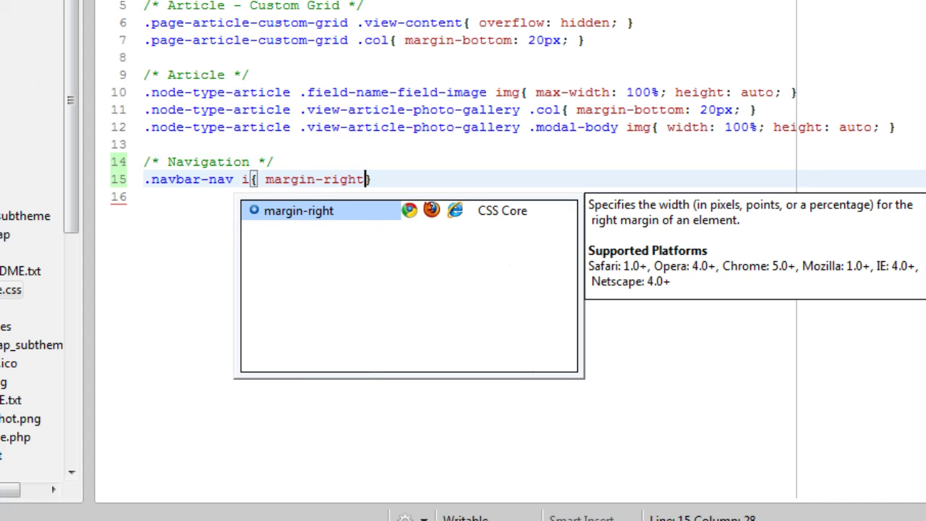
pyautogui.write(': 5px;')
# Step: Save style.css and reload the Drupal home page to check the icon spacing
pyautogui.hotkey('ctrl', 's')
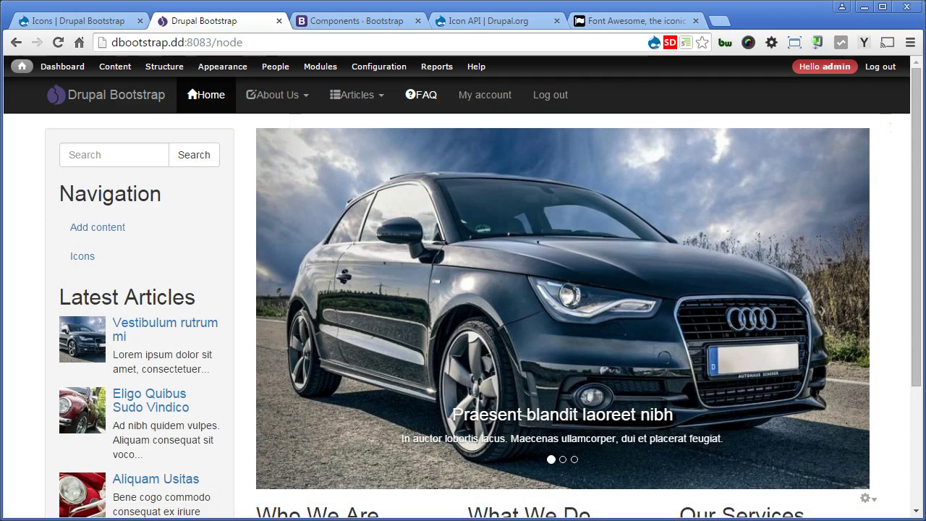
pyautogui.press('F5')
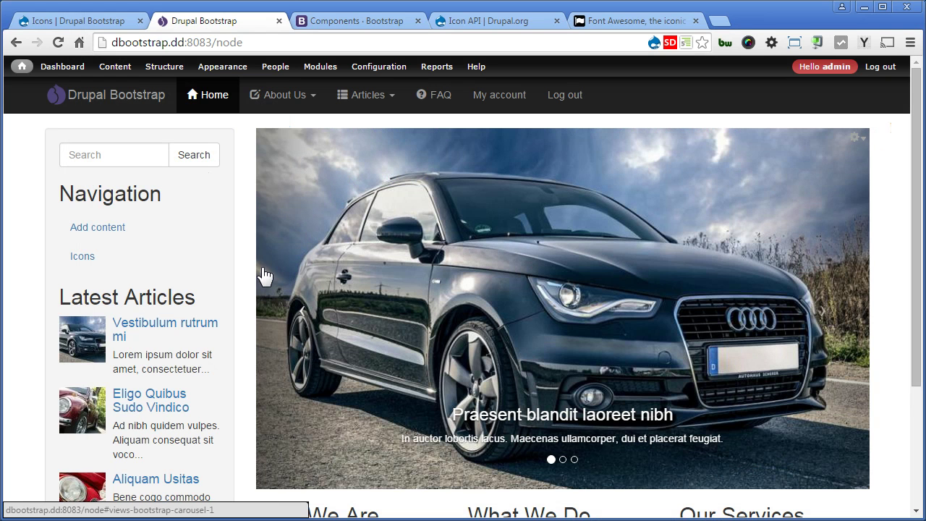
# Step: Start a new custom block from Structure > Blocks, then go to the Porsche video
pyautogui.moveTo(166, 76)
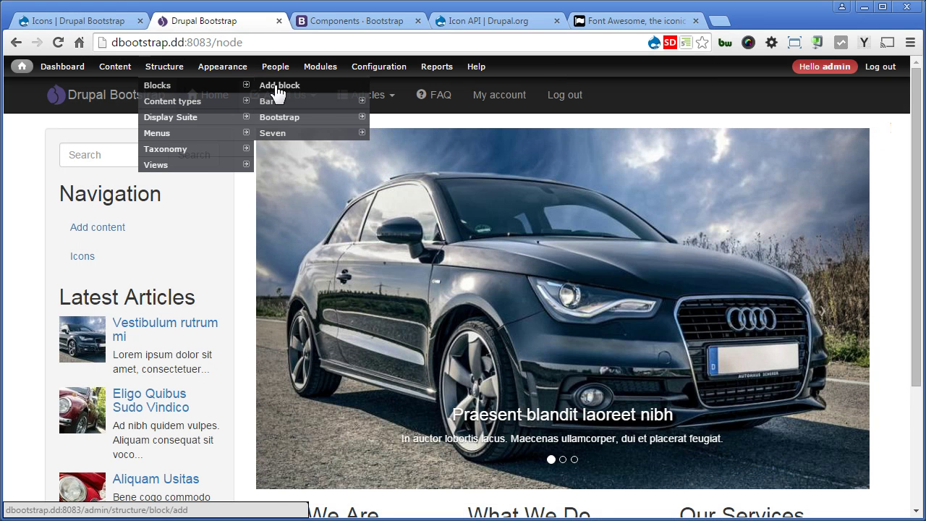
pyautogui.click(275, 85)
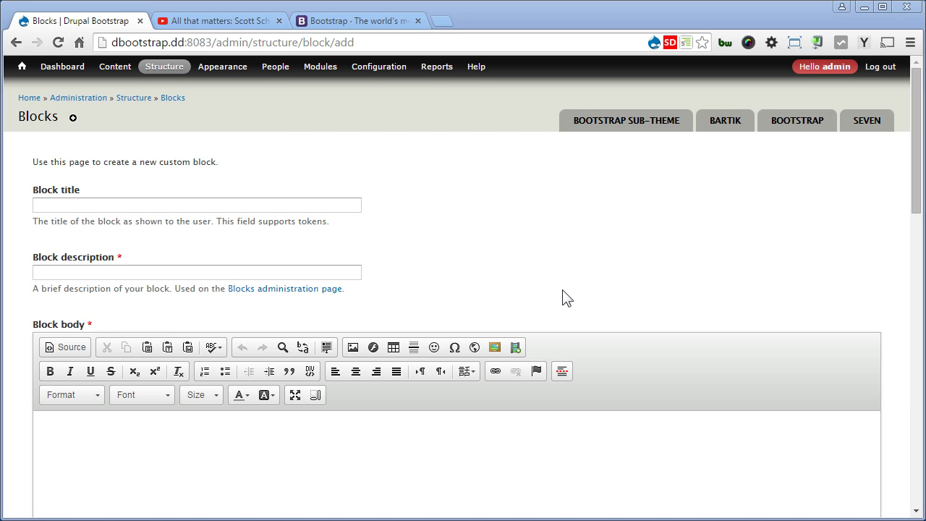
pyautogui.click(220, 23)
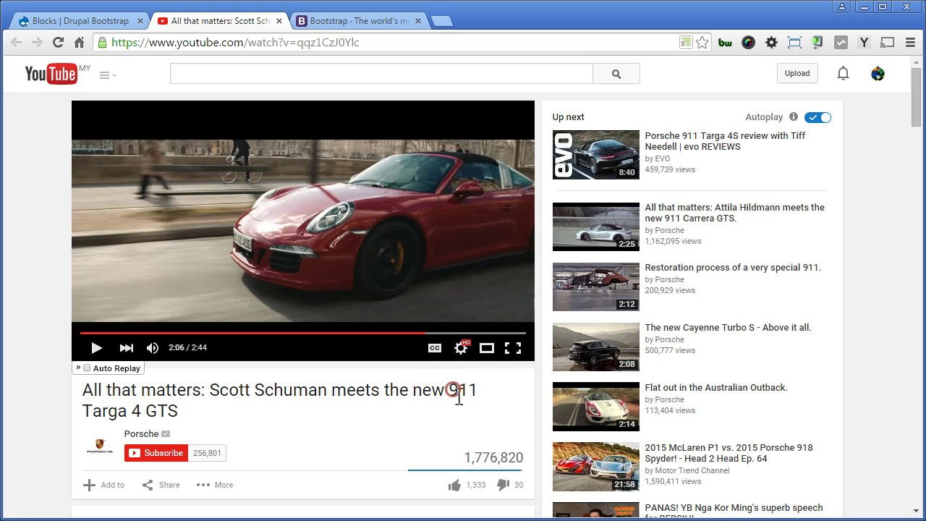
# Step: Select '911 Targa 4 GTS' in the YouTube video title
pyautogui.moveTo(449, 390); pyautogui.dragTo(465, 408)
pyautogui.hotkey('ctrl', 'c')
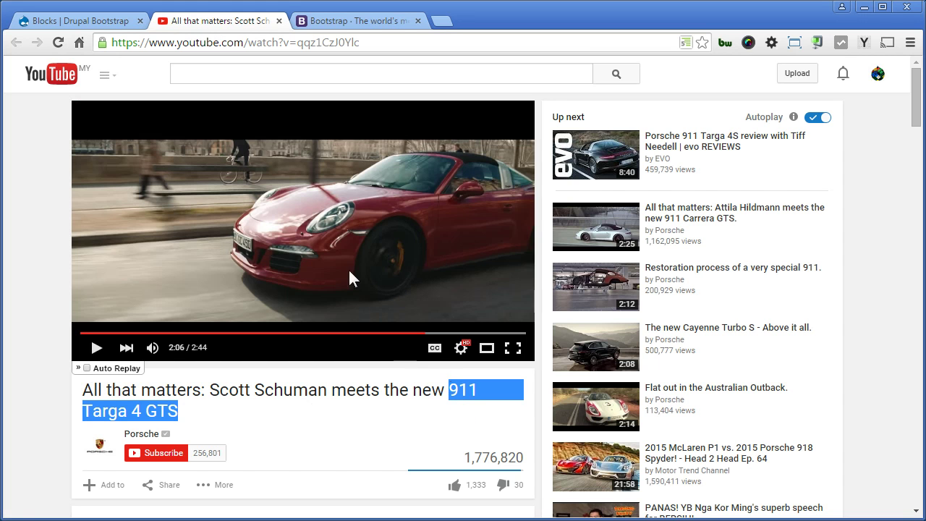
# Step: Title the block 'Porsche 911 Targa 4 GTS' using the copied model name
pyautogui.click(107, 22)
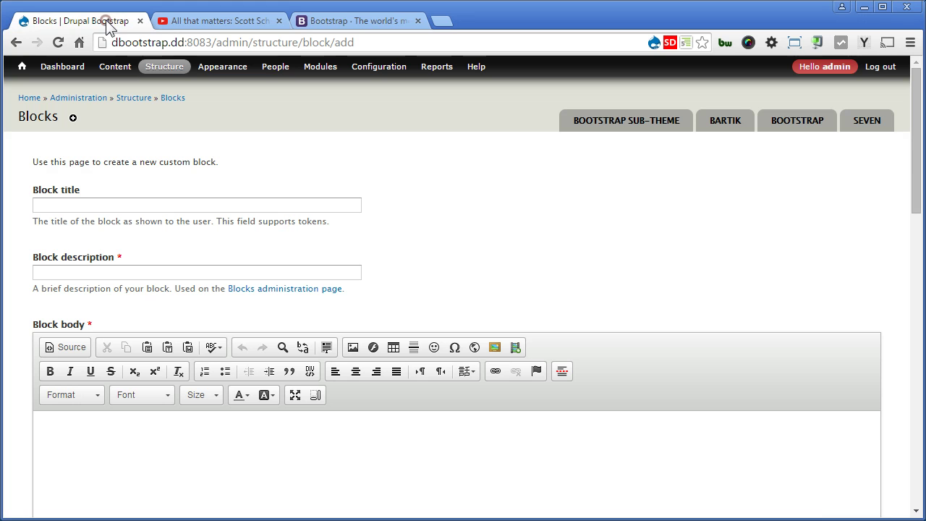
pyautogui.click(119, 203)
pyautogui.hotkey('ctrl', 'v')
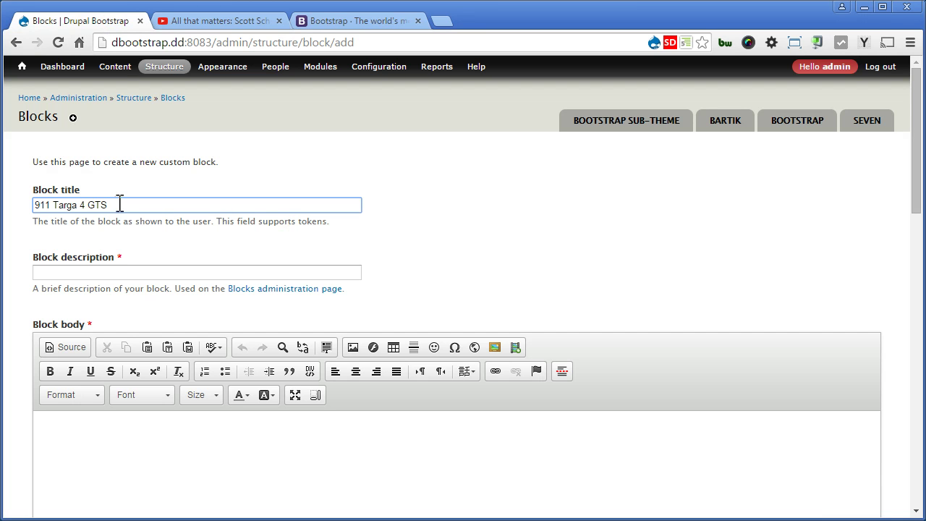
pyautogui.press('Home')
pyautogui.write('Porsche')
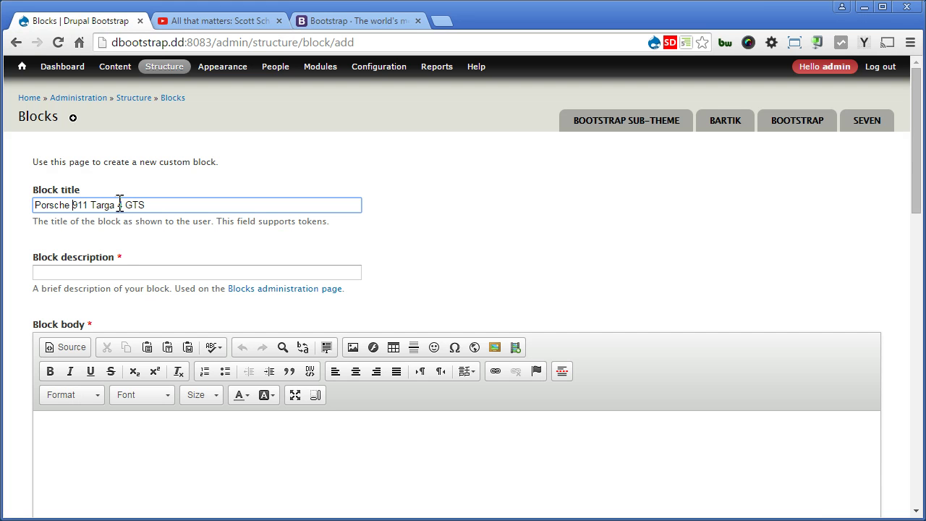
# Step: Enter 'Sidebar: Video' as the block description
pyautogui.click(123, 270)
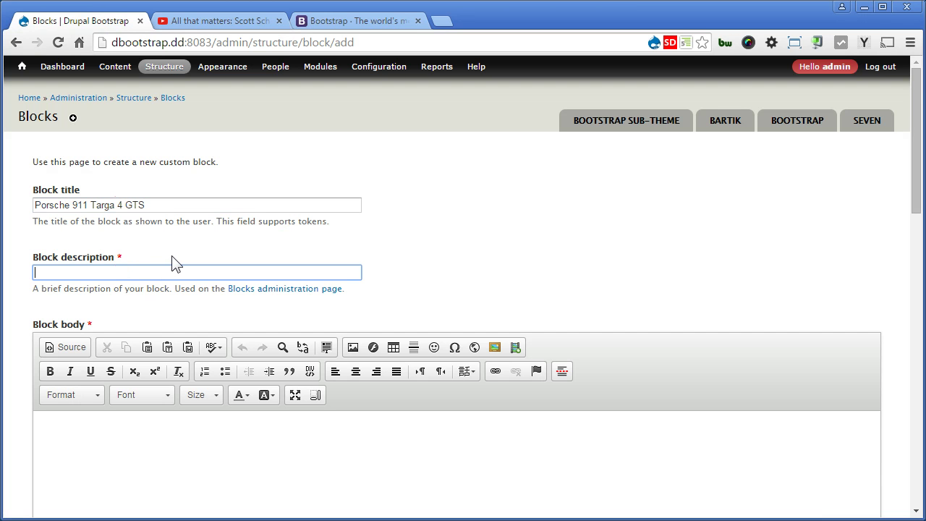
pyautogui.write('Sidebar')
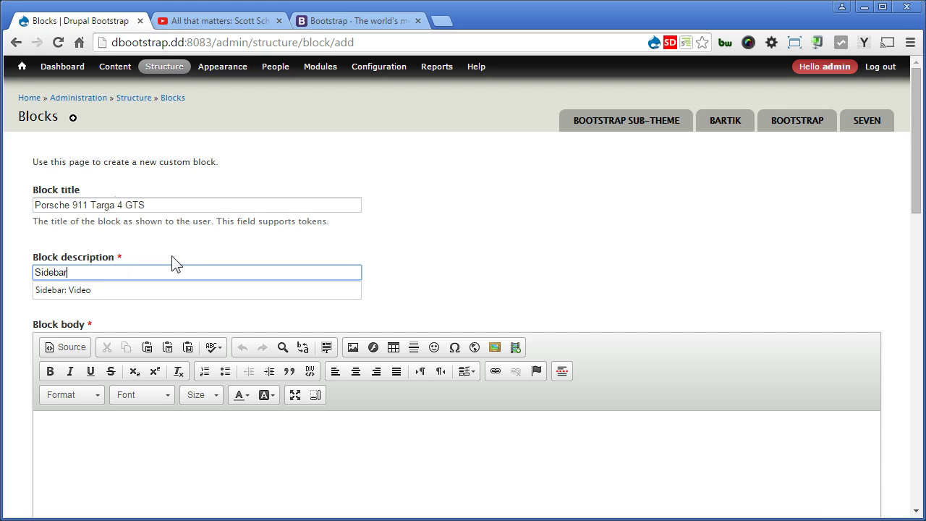
pyautogui.write(': Video')
pyautogui.click(415, 275)
pyautogui.scroll(-3, 417, 279)
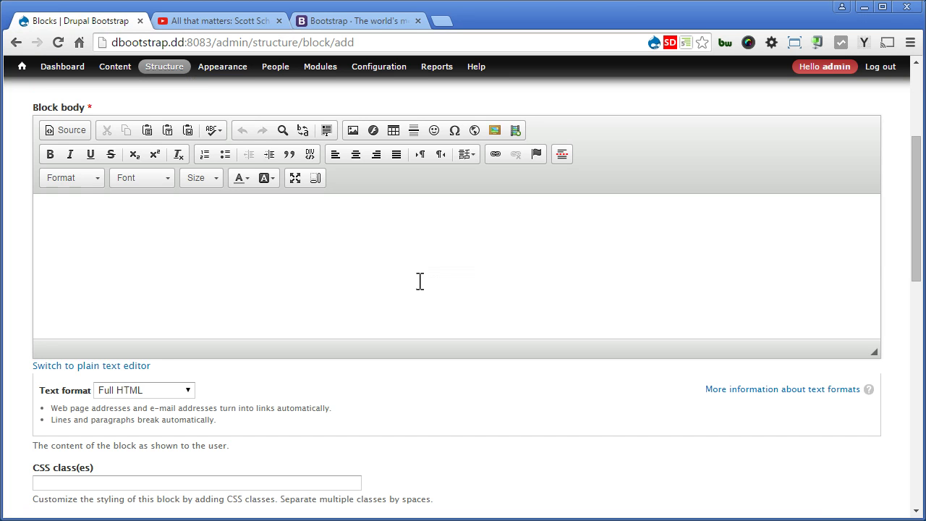
pyautogui.click(355, 20)
# Step: Find Bootstrap's Responsive embed section under Components and select the 16:9 code sample
pyautogui.click(294, 112)
pyautogui.scroll(-3, 593, 268)
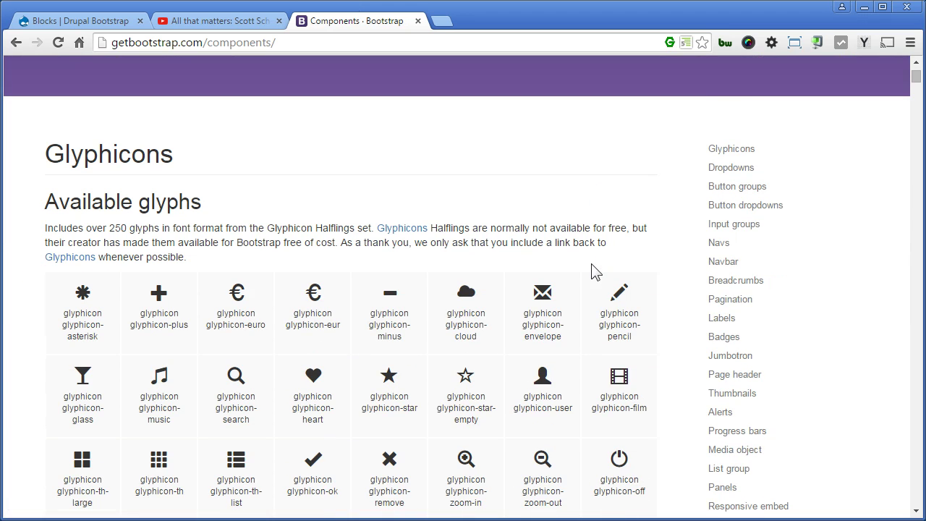
pyautogui.scroll(-4, 814, 329)
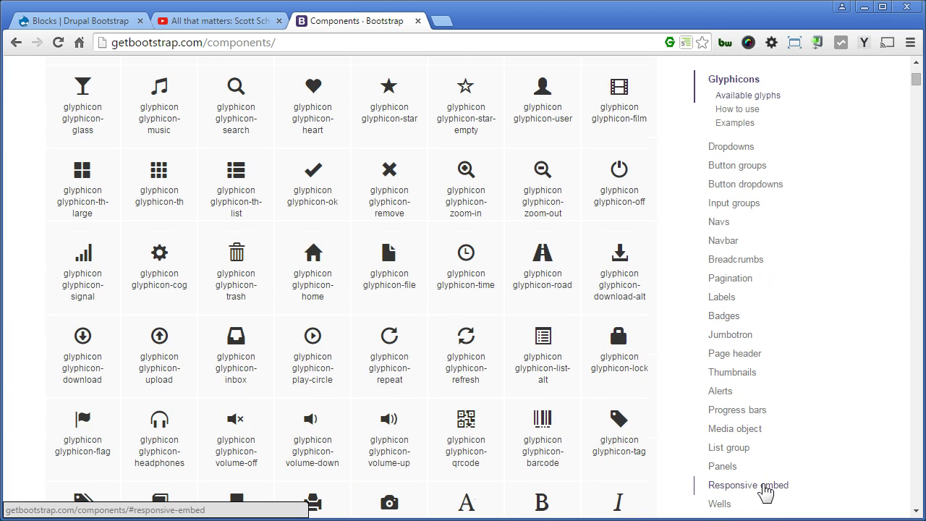
pyautogui.click(764, 487)
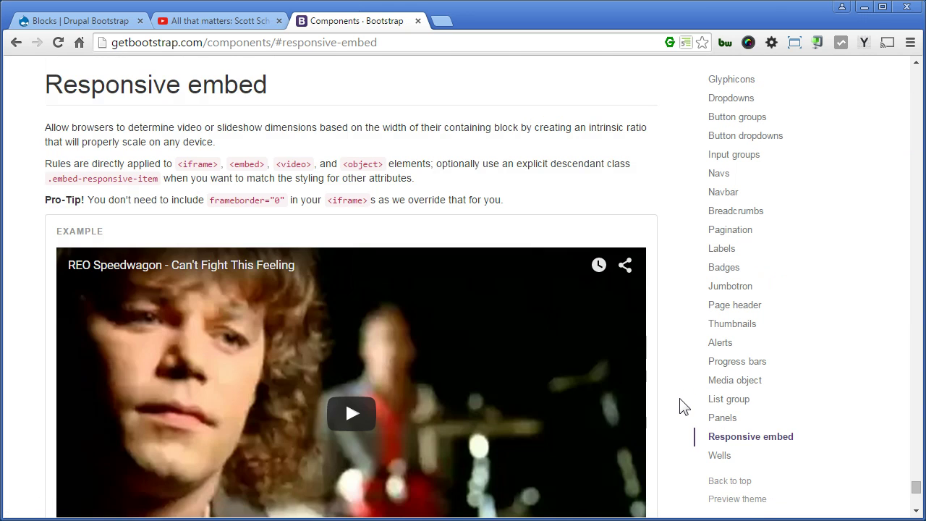
pyautogui.scroll(-5, 684, 405)
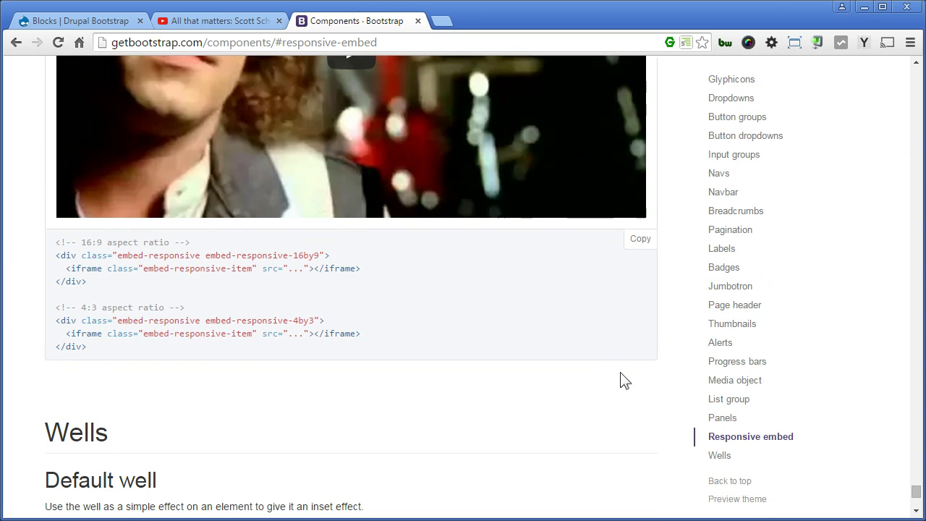
pyautogui.moveTo(99, 287); pyautogui.dragTo(56, 255)
pyautogui.hotkey('ctrl', 'c')
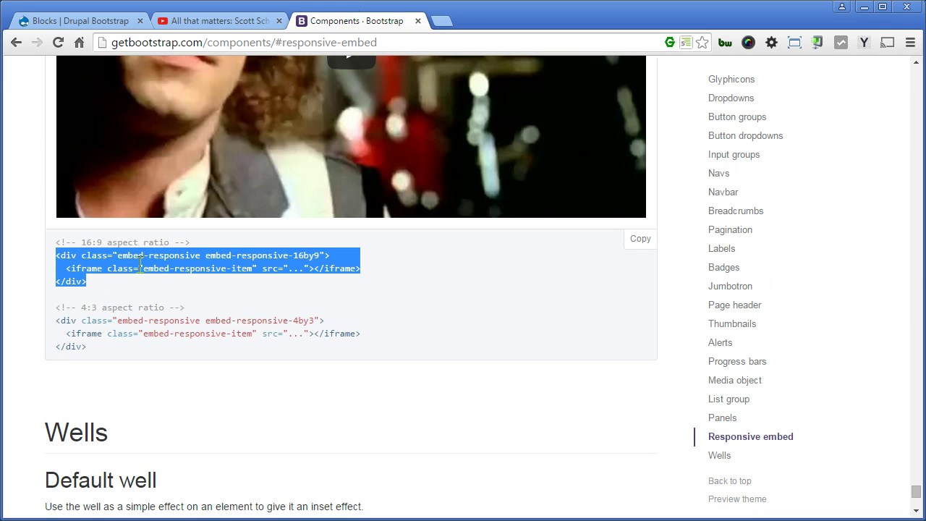
# Step: Paste the 16:9 responsive embed markup into the block body's Source view
pyautogui.click(84, 20)
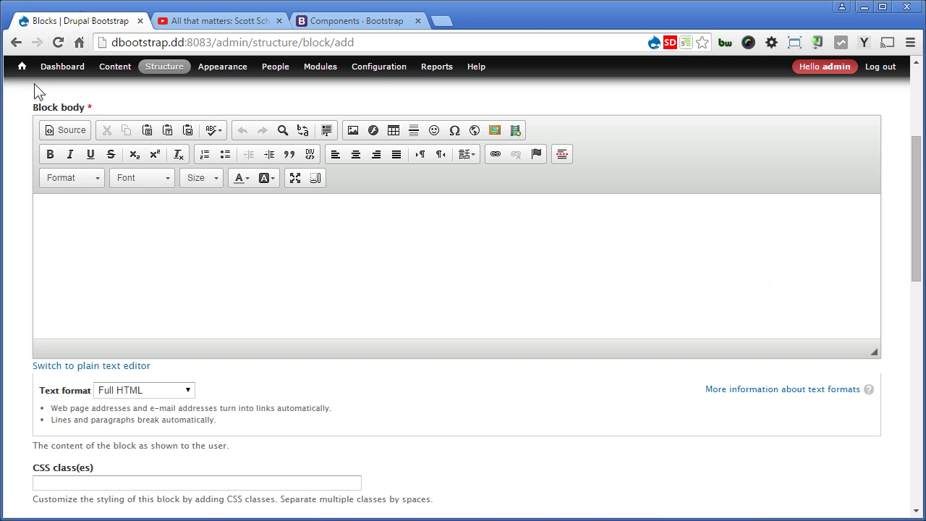
pyautogui.click(58, 129)
pyautogui.click(86, 213)
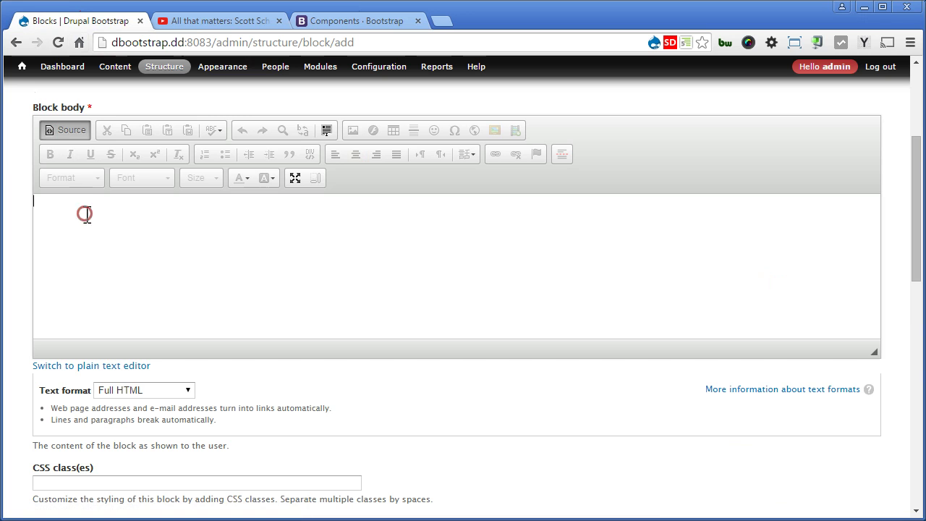
pyautogui.hotkey('ctrl', 'v')
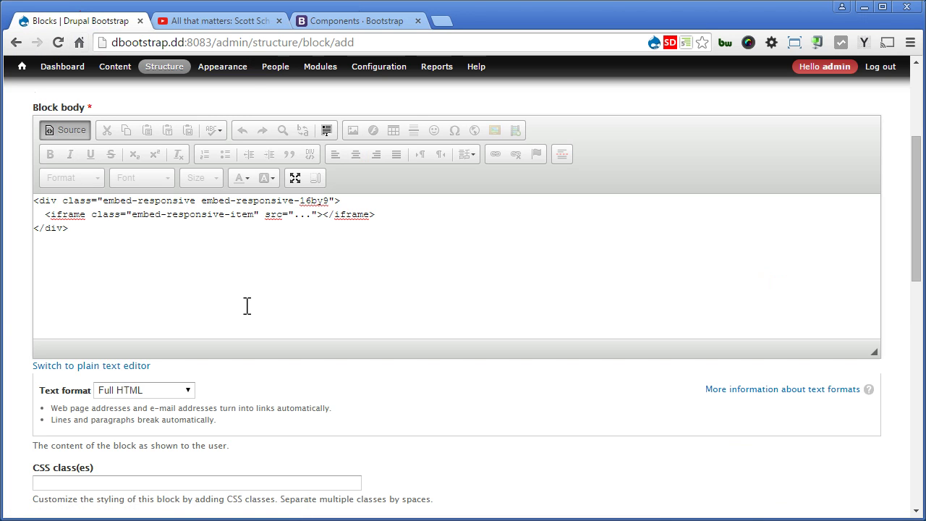
# Step: Bring up the Porsche video's iframe embed code via Share > Embed, then return to Drupal
pyautogui.click(239, 21)
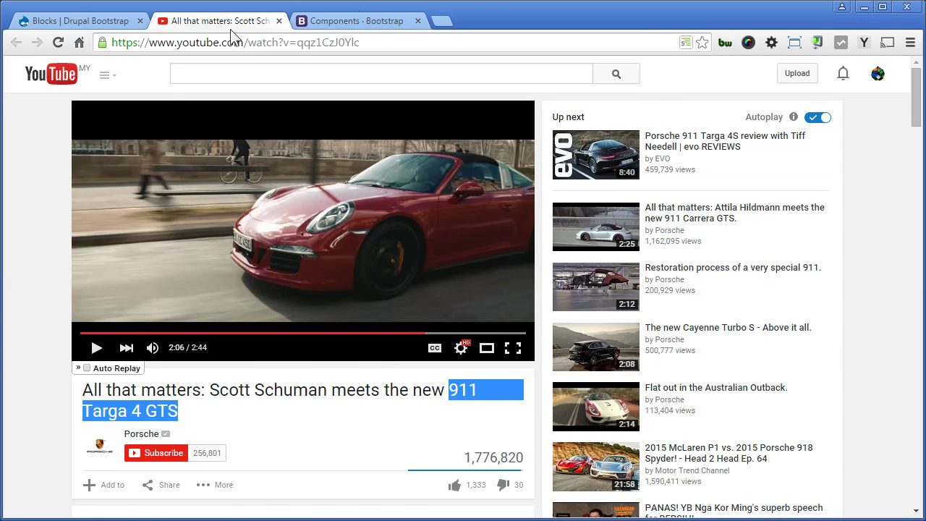
pyautogui.click(35, 380)
pyautogui.scroll(-2, 35, 379)
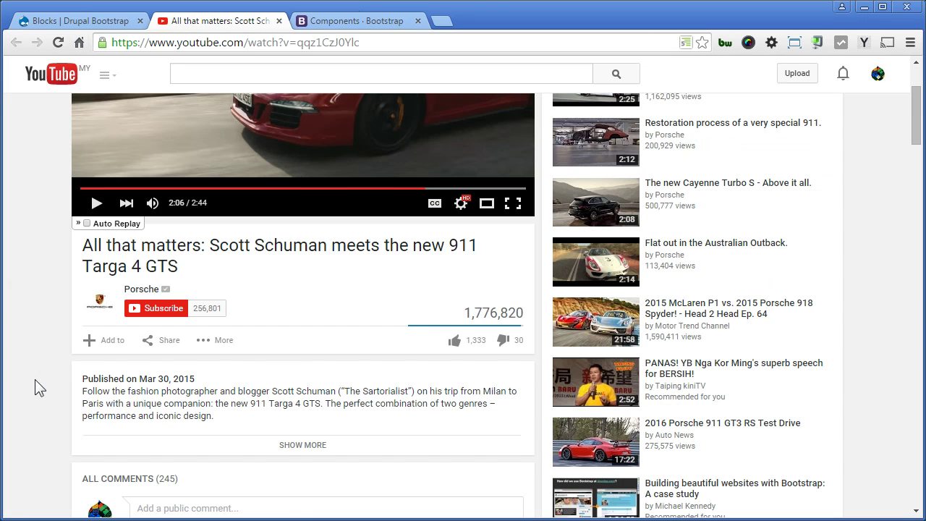
pyautogui.click(168, 340)
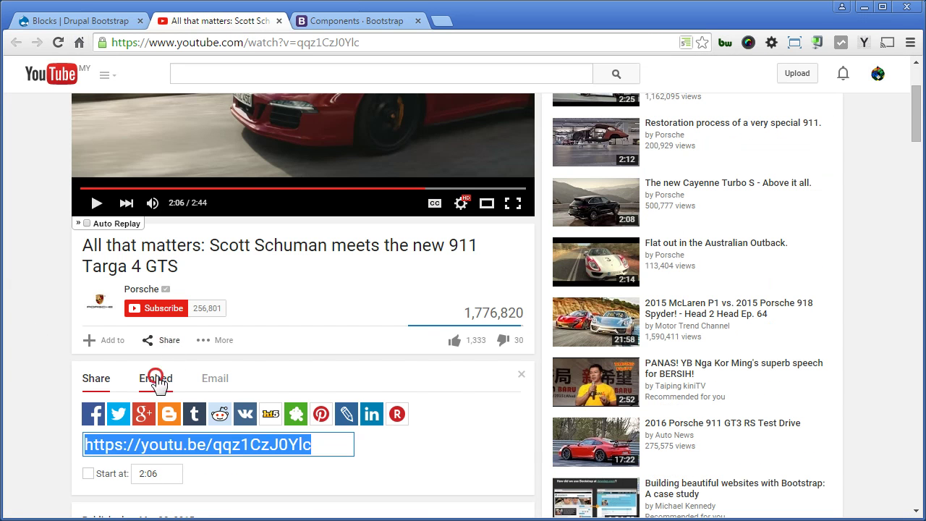
pyautogui.click(156, 379)
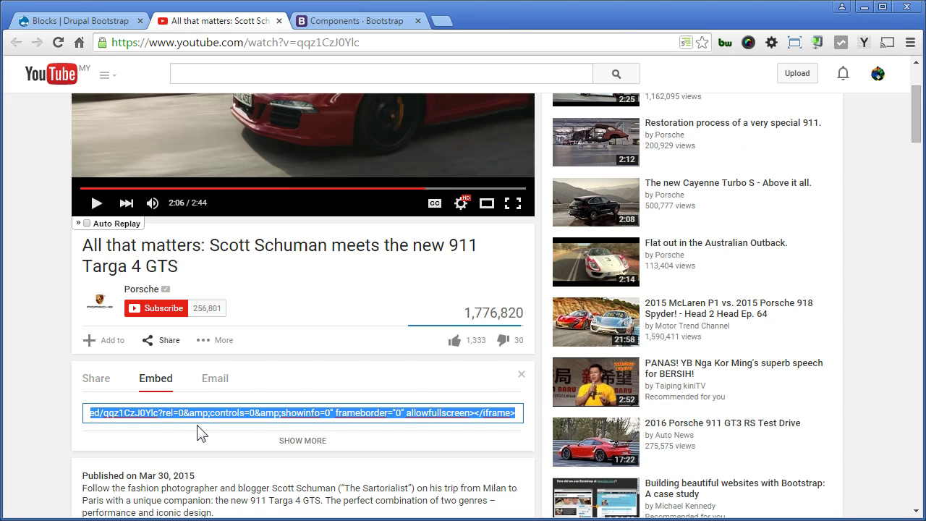
pyautogui.click(89, 20)
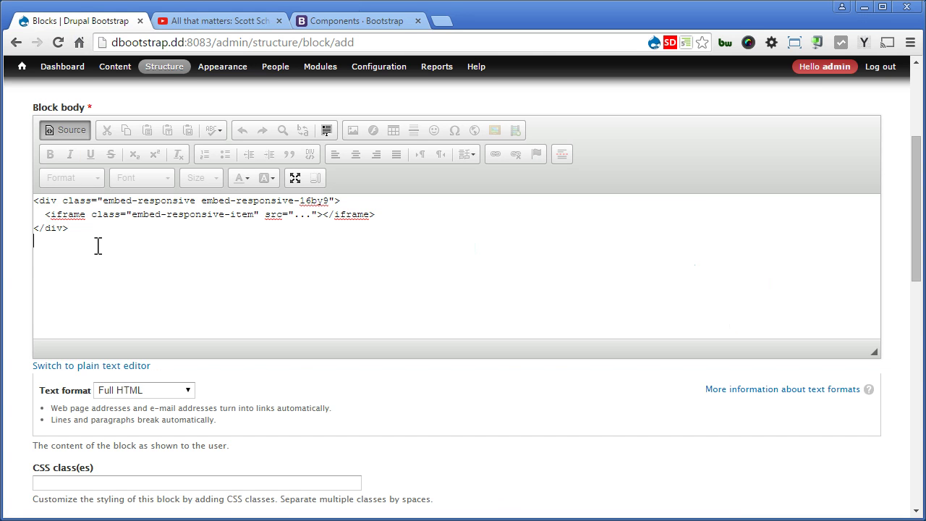
# Step: Paste the YouTube embed code and copy its URL into the responsive iframe's src
pyautogui.click(98, 246)
pyautogui.write('<iframe width="560" height="315" src="https://www.youtube.com/embed/gqz1CzJ0Ylc?rel=0&amp;controls=0&amp;showinfo=0" frameborder="0" allowfullscreen></iframe>')
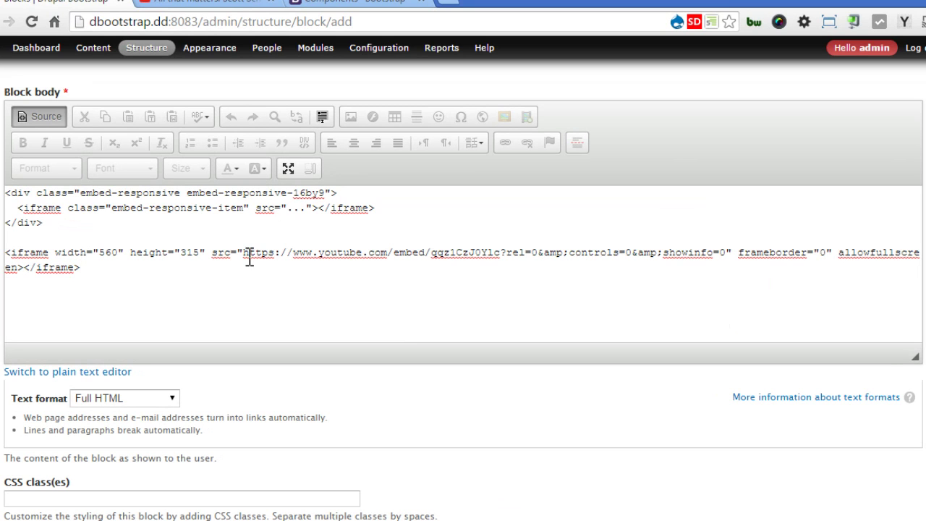
pyautogui.moveTo(244, 253); pyautogui.dragTo(726, 254)
pyautogui.moveTo(288, 209); pyautogui.dragTo(307, 208)
pyautogui.write('https://www.youtube.com/embed/qgz1CzJ0Ylc?rel=0&amp;controls=0&amp;showinfo=0')
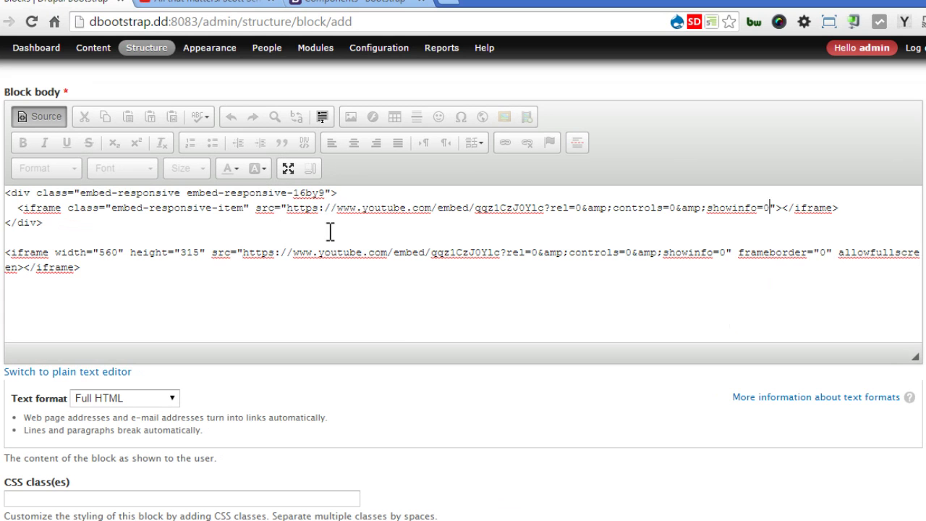
# Step: Delete the fixed-size iframe line and return the block body to visual editing
pyautogui.tripleClick(129, 272)
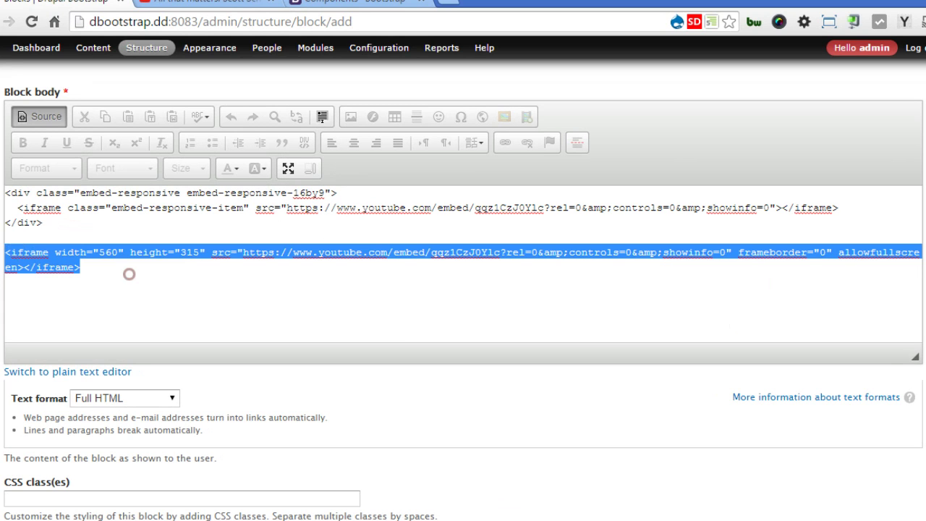
pyautogui.press('Delete')
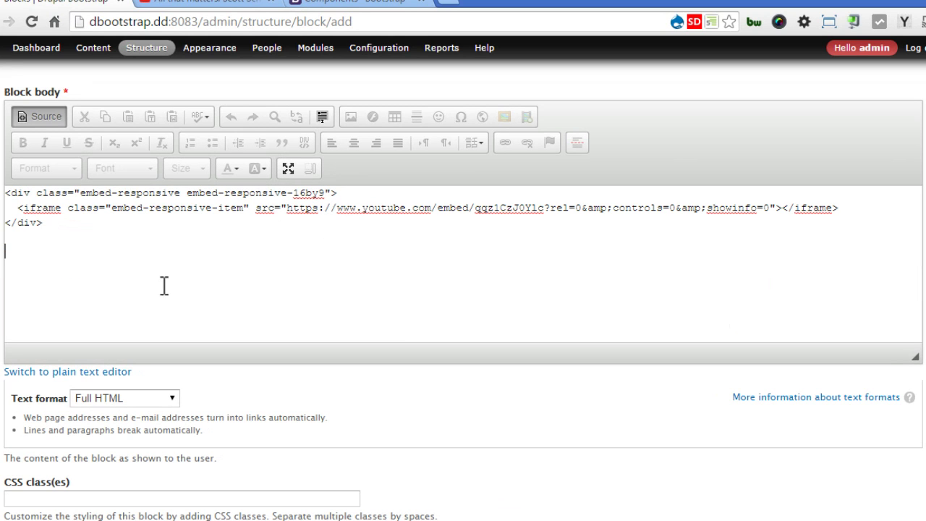
pyautogui.click(46, 116)
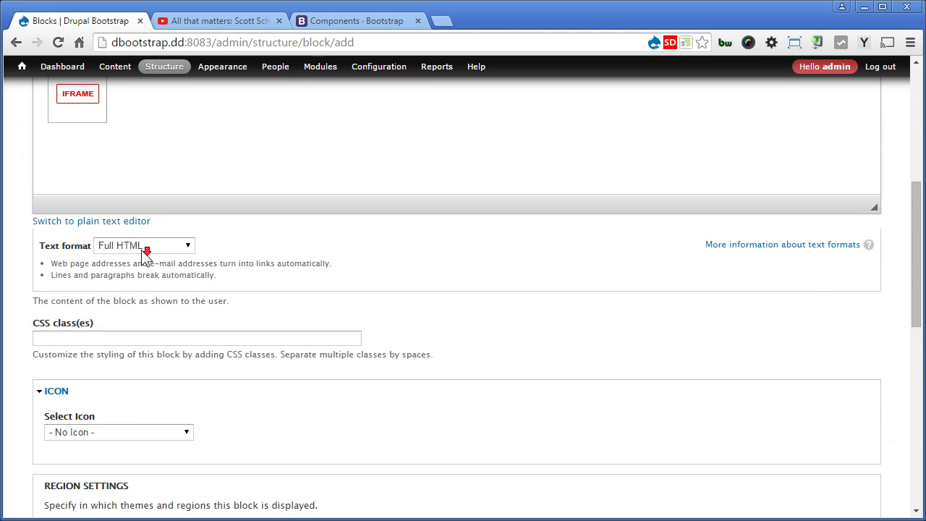
# Step: Set the block icon to youtube, positioned Before title (inside markup)
pyautogui.scroll(-2, 147, 253)
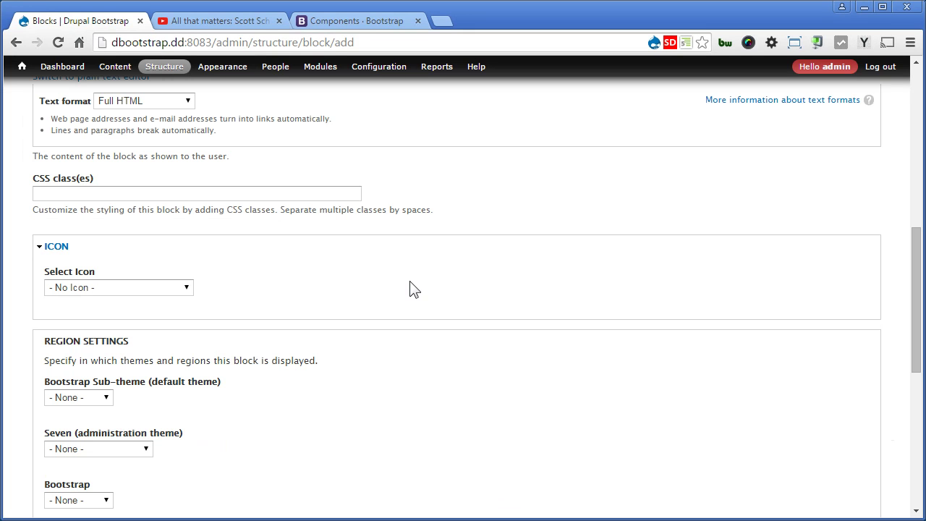
pyautogui.click(172, 289)
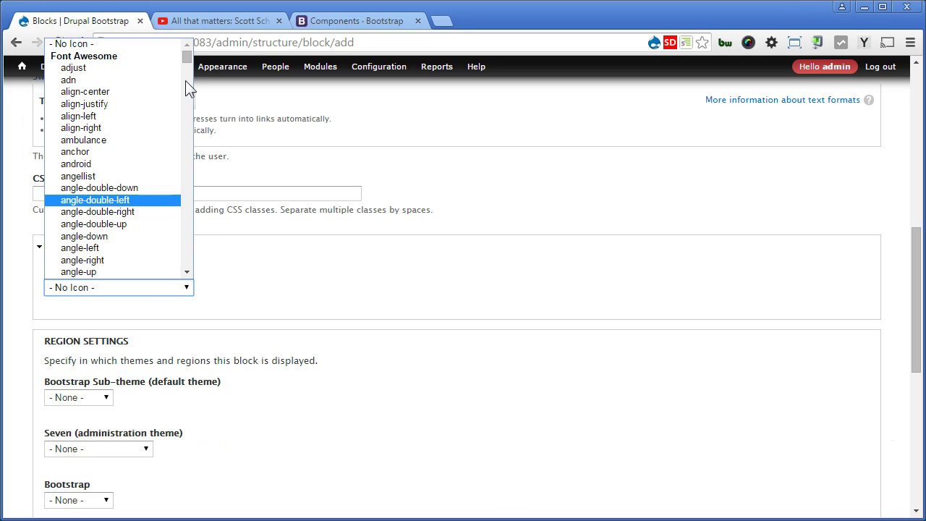
pyautogui.moveTo(187, 61); pyautogui.dragTo(189, 186)
pyautogui.click(115, 186)
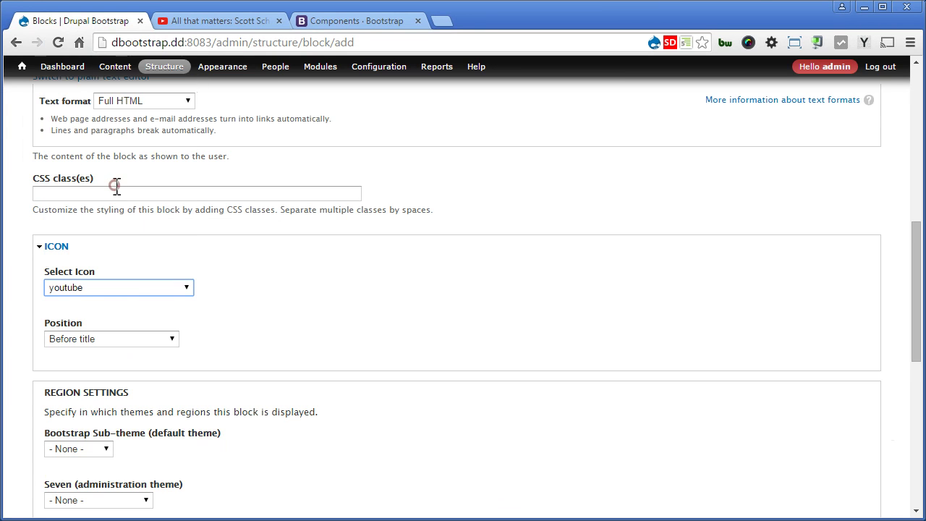
pyautogui.click(278, 322)
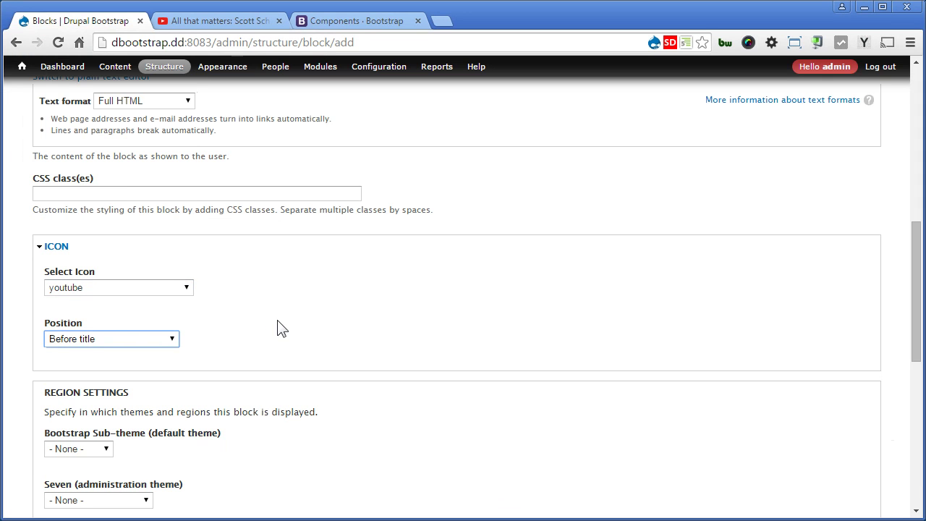
pyautogui.click(172, 338)
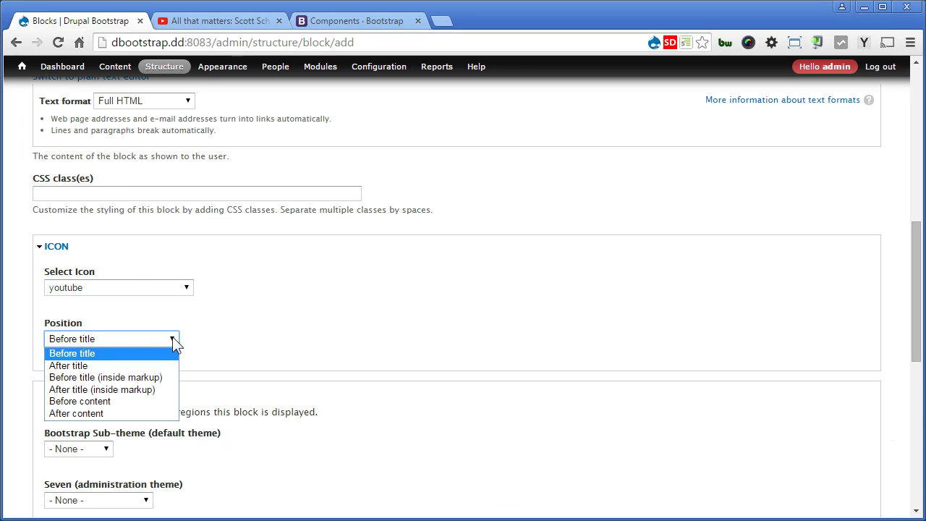
pyautogui.click(165, 377)
pyautogui.click(265, 356)
# Step: Place the block in the Bootstrap Sub-theme's Primary region and save it
pyautogui.scroll(-3, 268, 357)
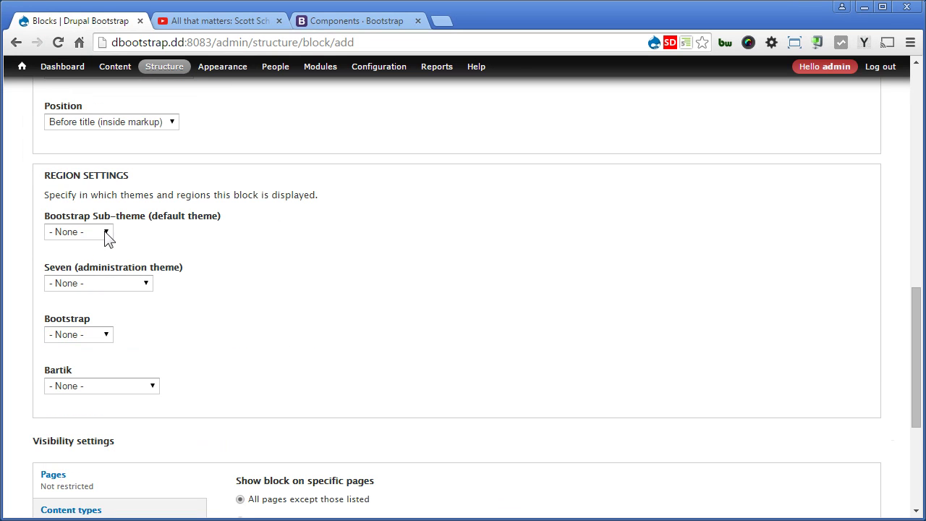
pyautogui.click(106, 237)
pyautogui.click(100, 319)
pyautogui.click(283, 316)
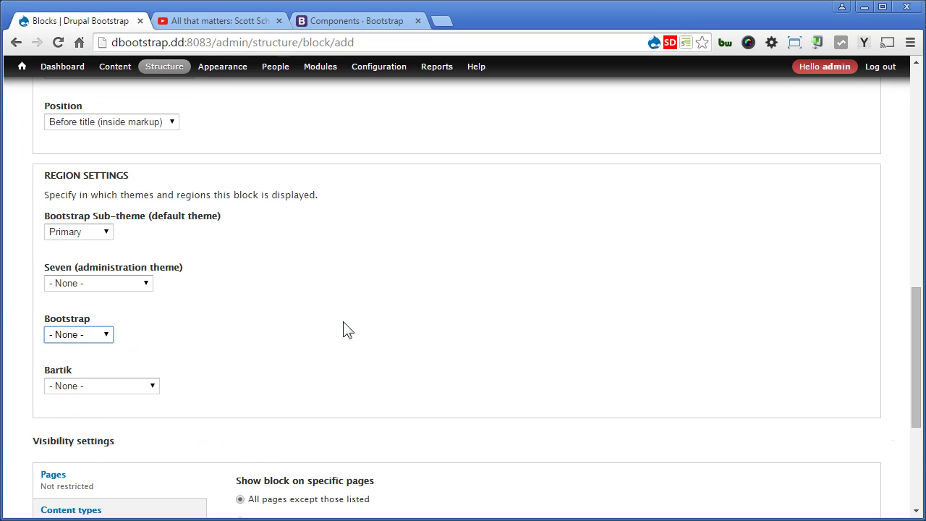
pyautogui.scroll(-4, 346, 328)
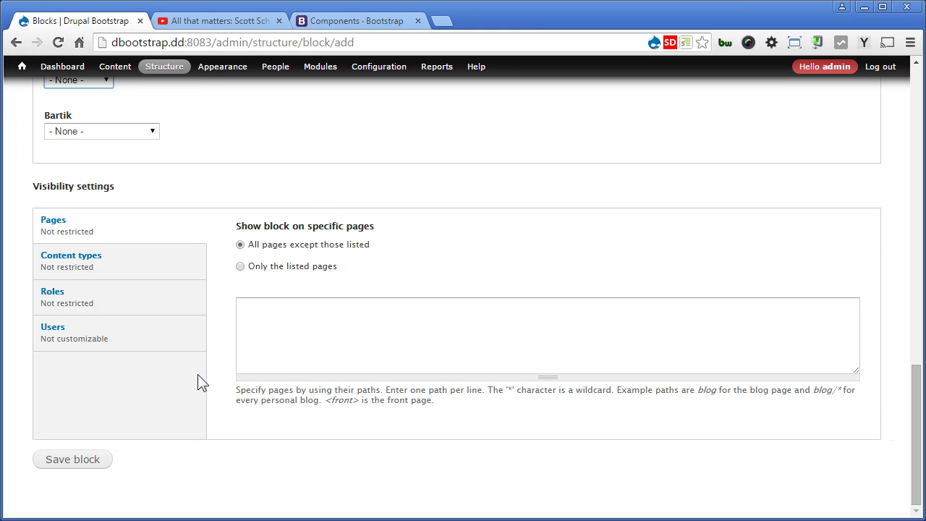
pyautogui.click(81, 461)
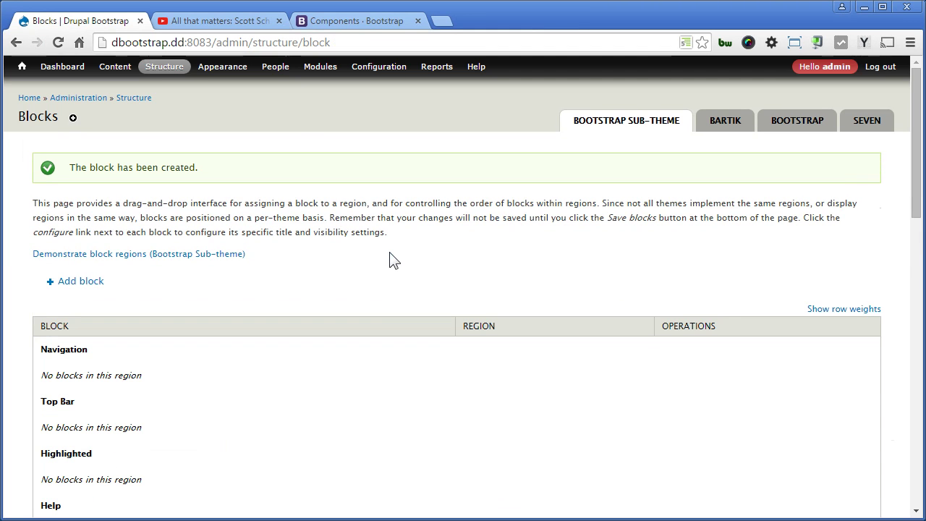
# Step: Play the Porsche video on the front page and narrow the window to test resizing
pyautogui.click(22, 70)
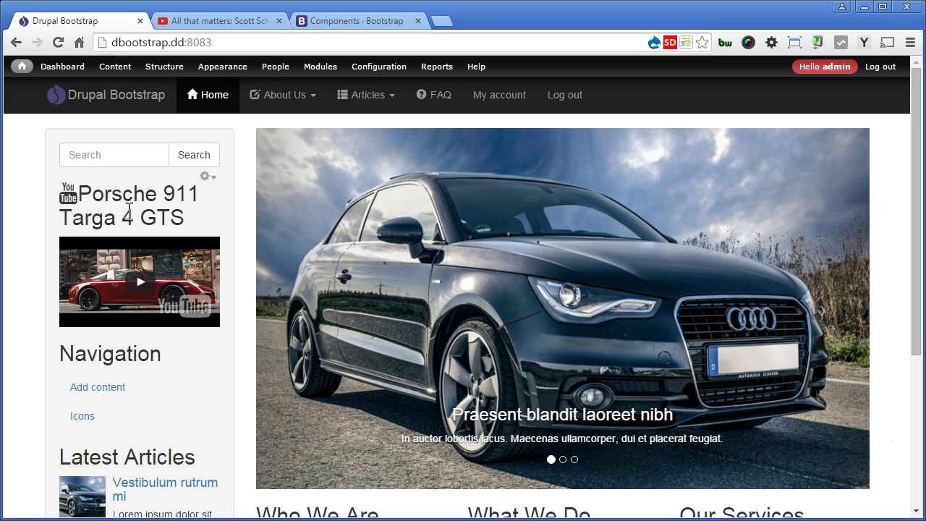
pyautogui.click(141, 282)
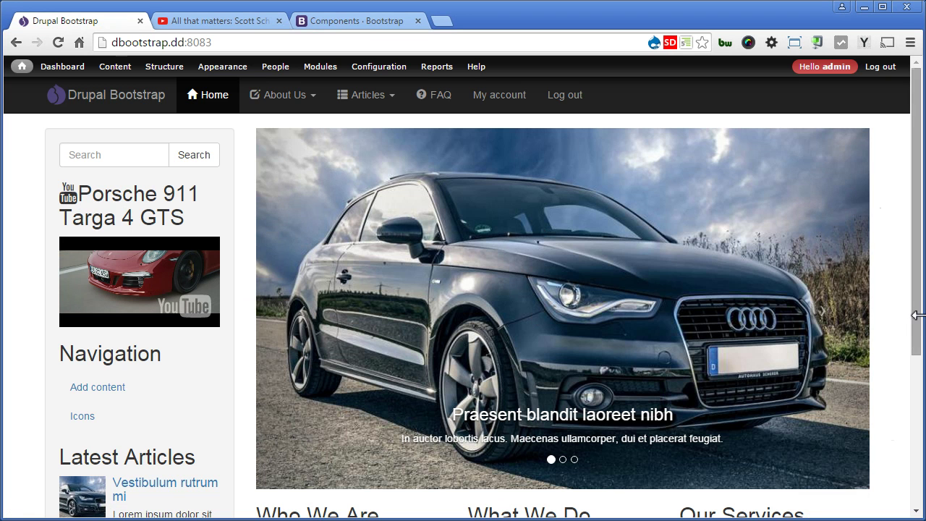
pyautogui.moveTo(917, 315); pyautogui.dragTo(453, 318)
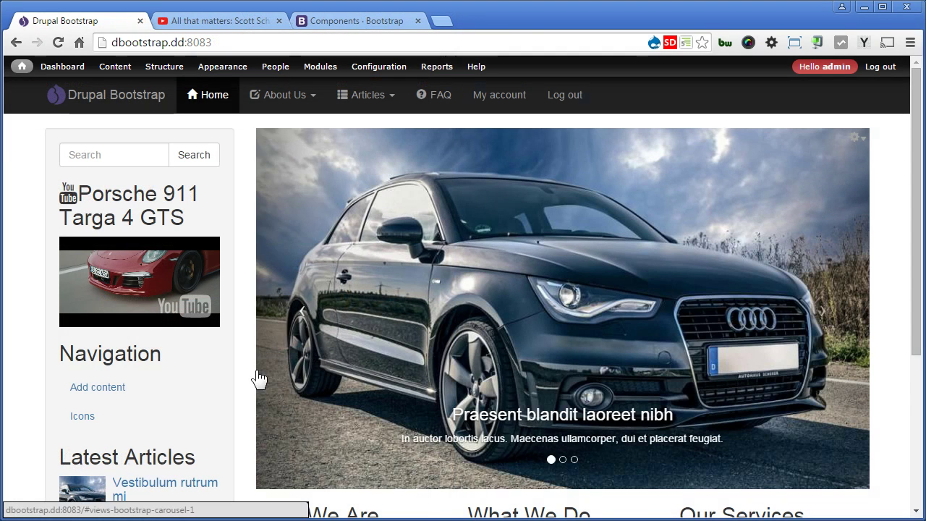
# Step: Set the Navigation block's Bootstrap Sub-theme region to - None - and save it
pyautogui.click(209, 337)
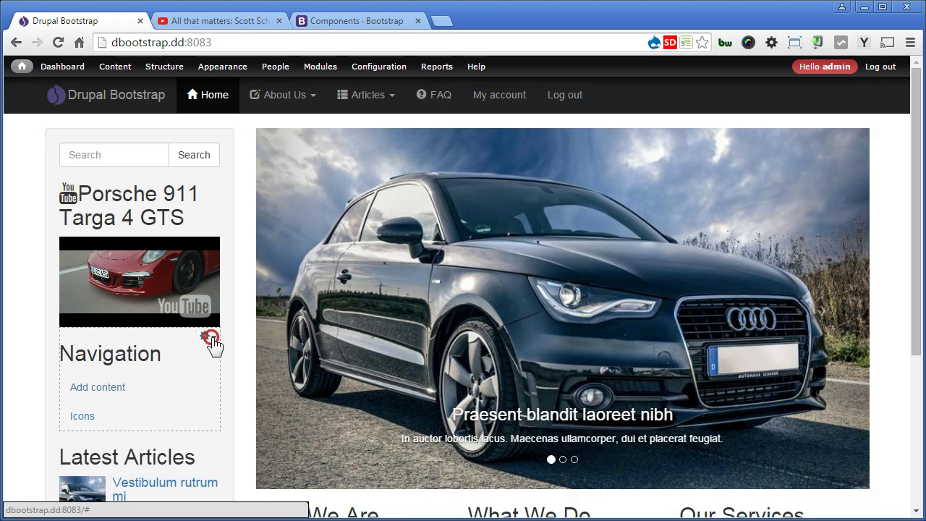
pyautogui.click(186, 383)
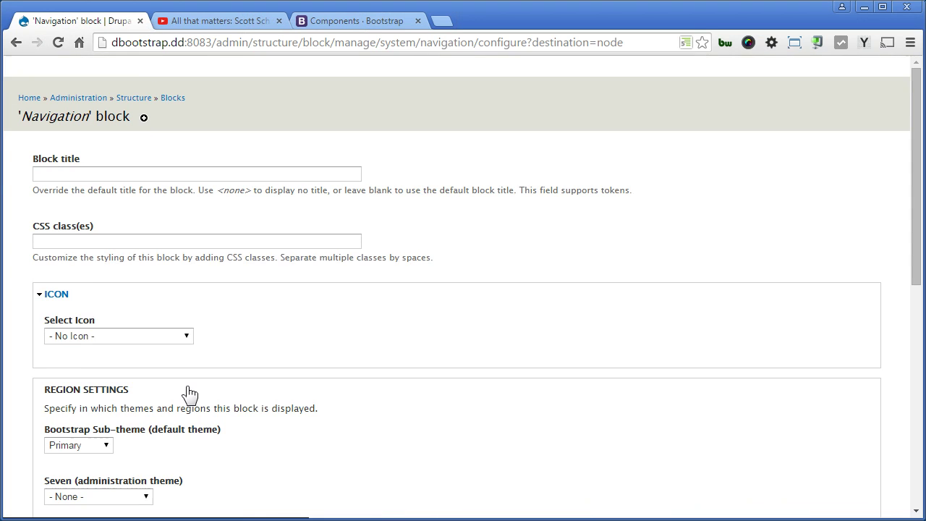
pyautogui.scroll(-3, 192, 398)
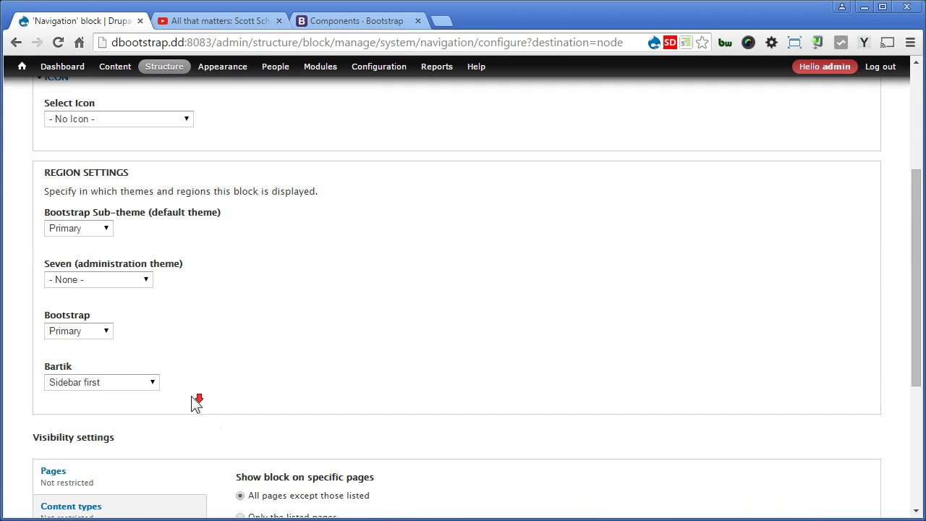
pyautogui.click(101, 230)
pyautogui.click(93, 243)
pyautogui.scroll(-3, 268, 340)
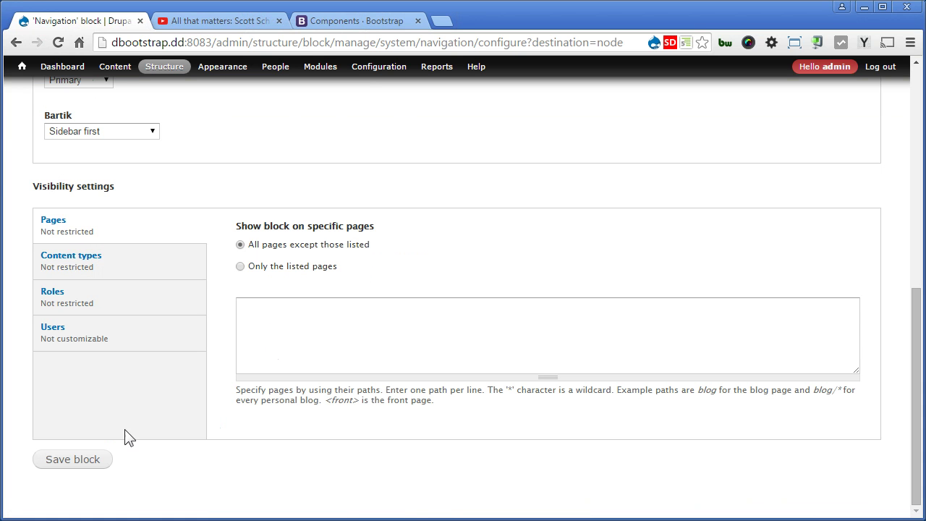
pyautogui.click(99, 461)
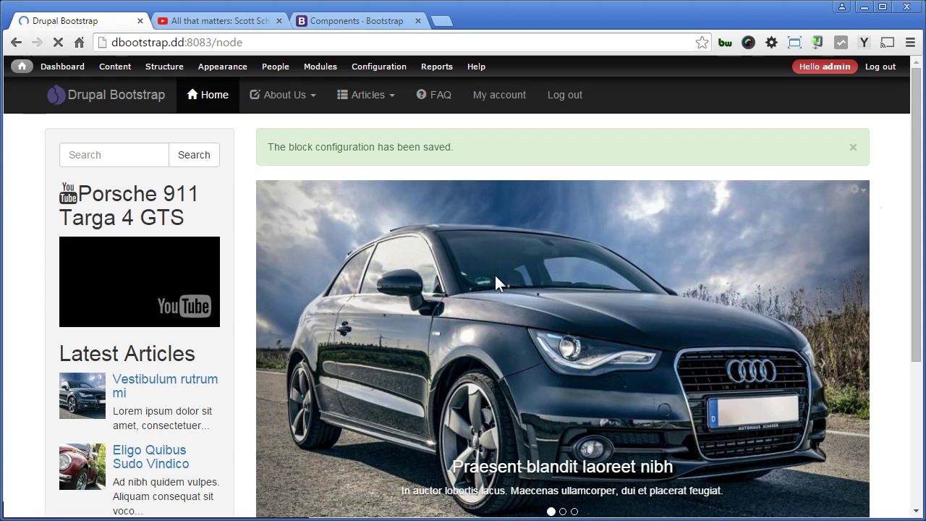